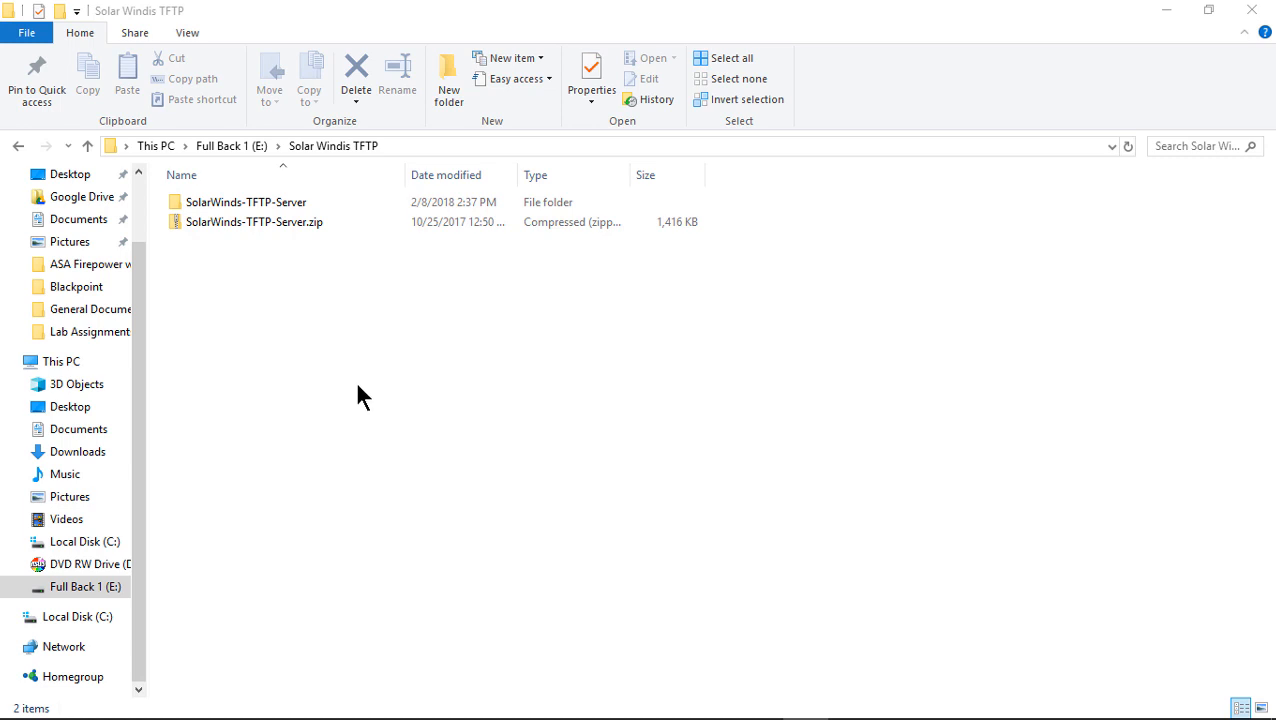
# Launch the SolarWindsTFTPServer.exe installer from the SolarWinds-TFTP-Server folder
pyautogui.doubleClick(300, 202)
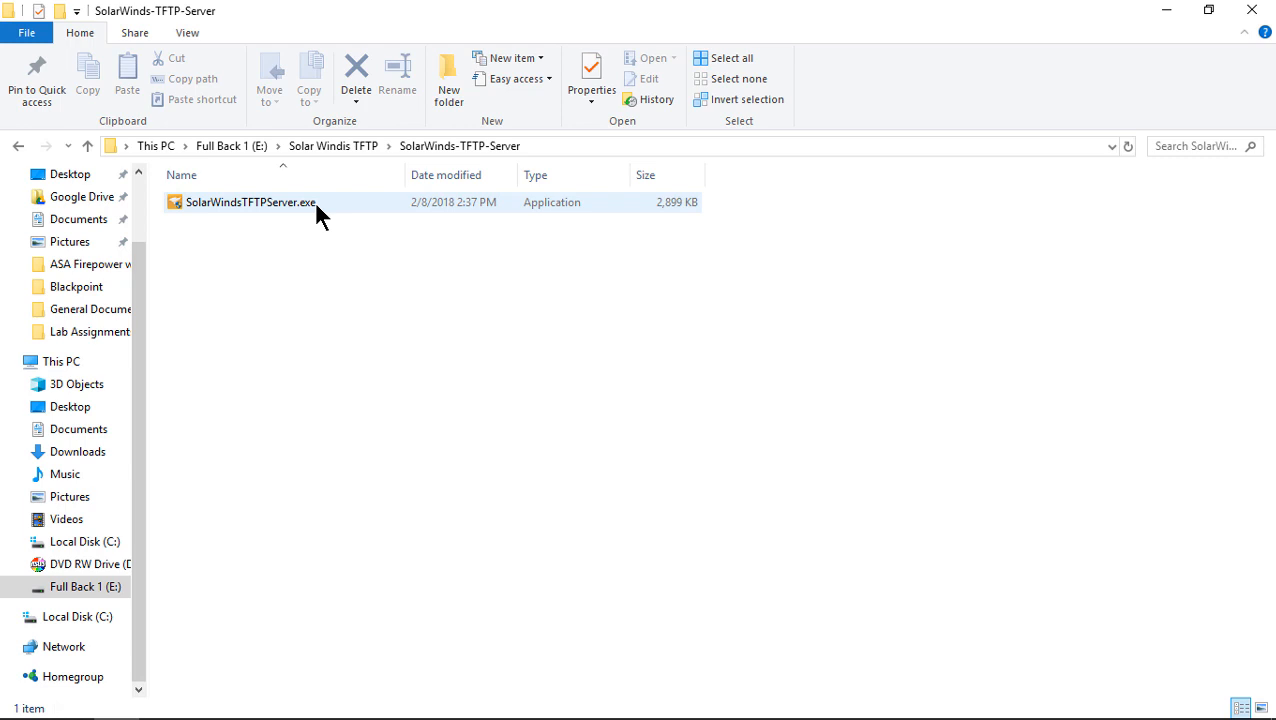
pyautogui.click(316, 204)
pyautogui.click(316, 204)
pyautogui.click(316, 204)
pyautogui.click(316, 204)
pyautogui.doubleClick(316, 204)
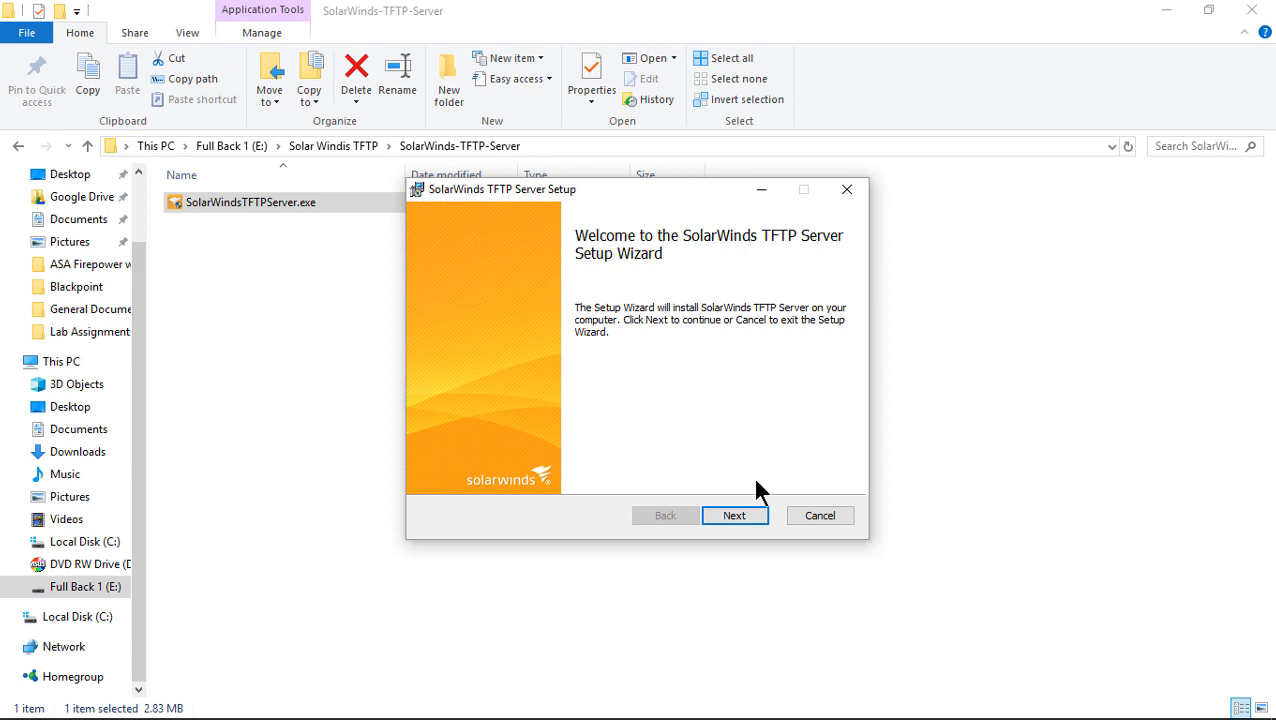
# Accept the license agreement and complete the SolarWinds TFTP Server installation
pyautogui.click(749, 517)
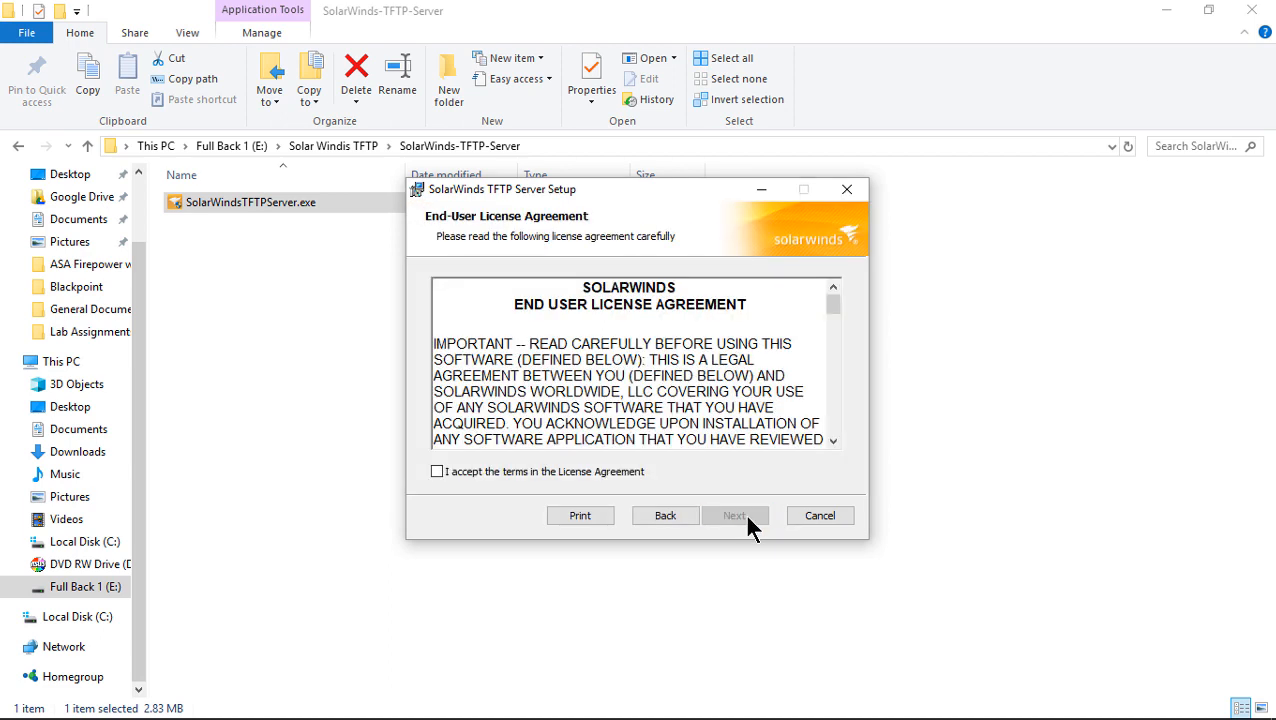
pyautogui.click(466, 471)
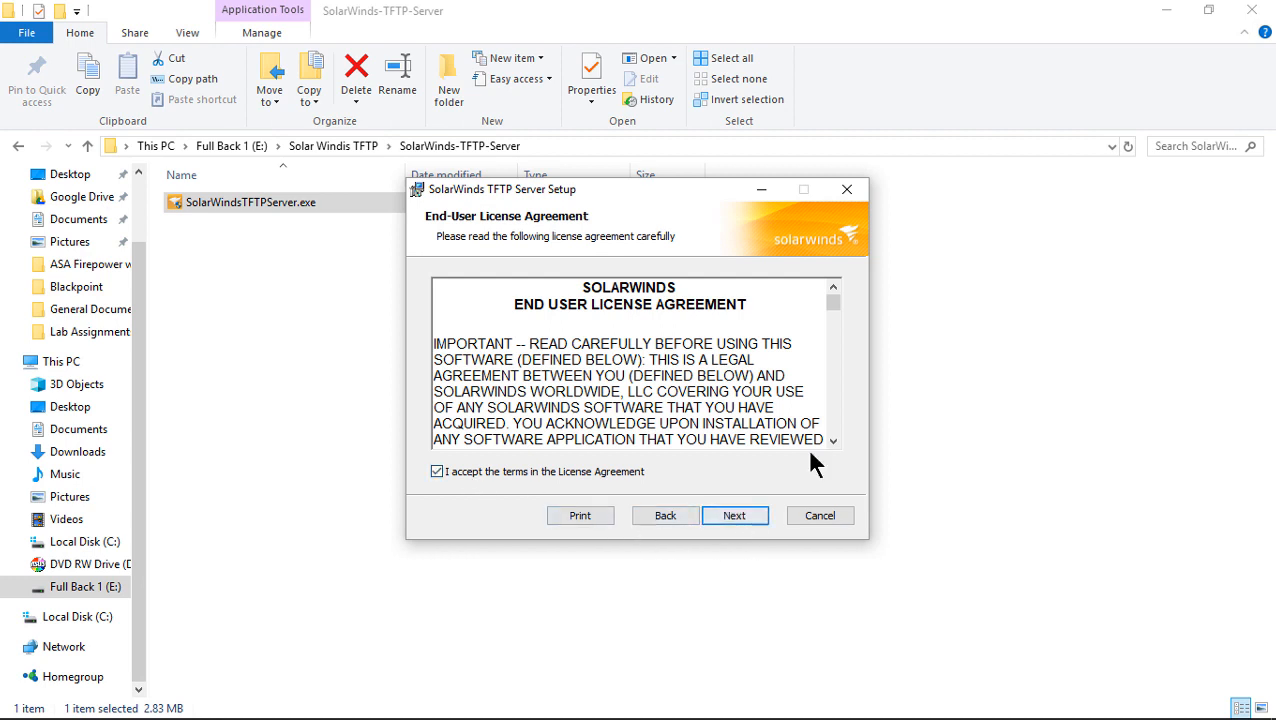
pyautogui.moveTo(836, 302); pyautogui.dragTo(839, 462)
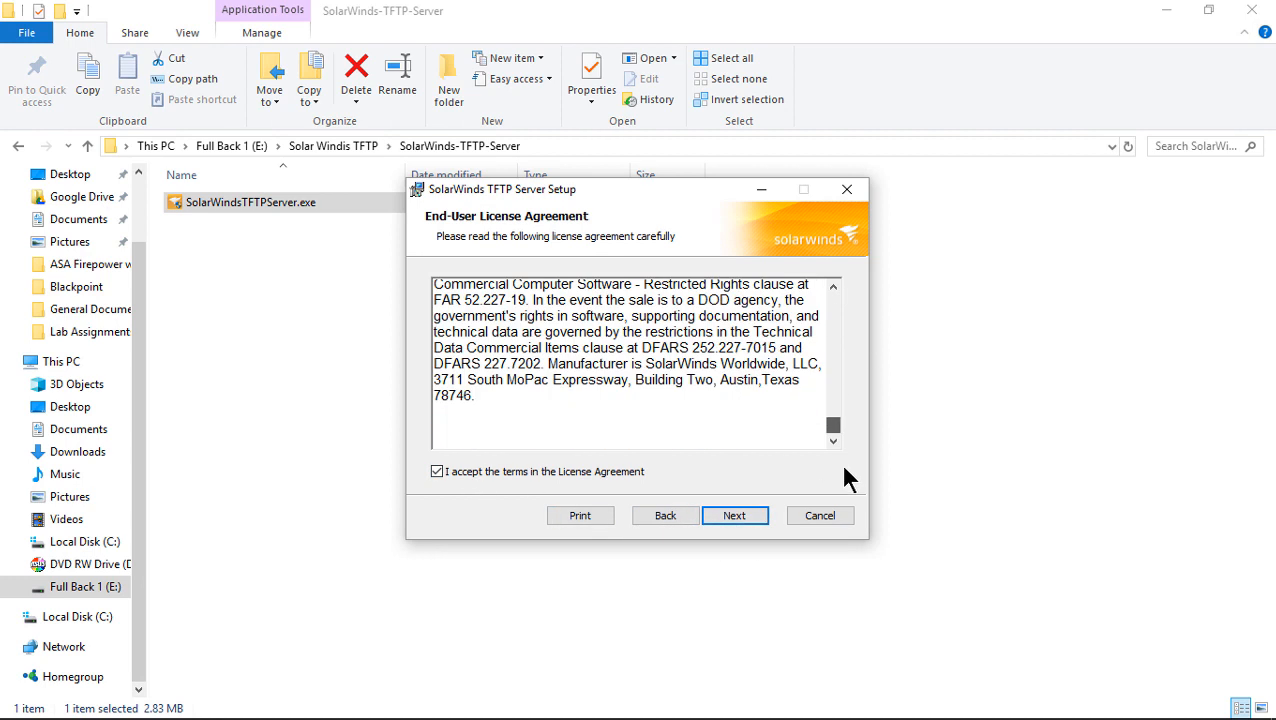
pyautogui.click(742, 515)
pyautogui.click(744, 518)
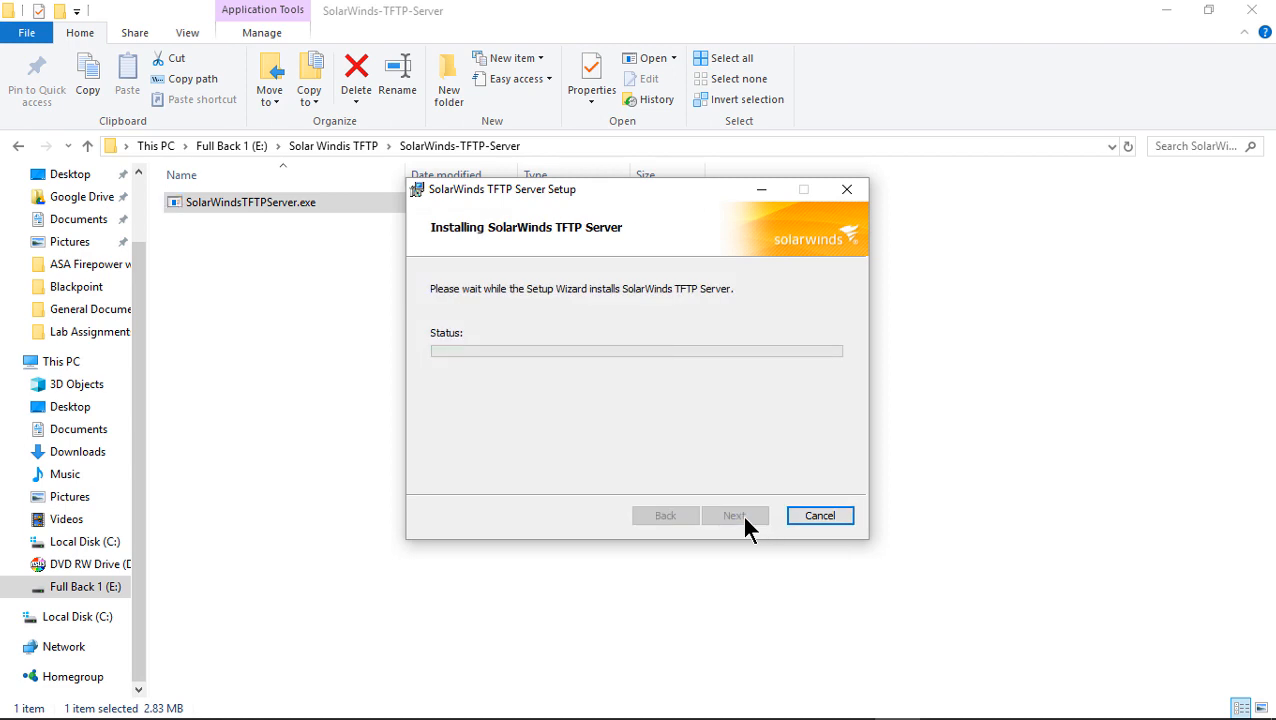
pyautogui.click(735, 516)
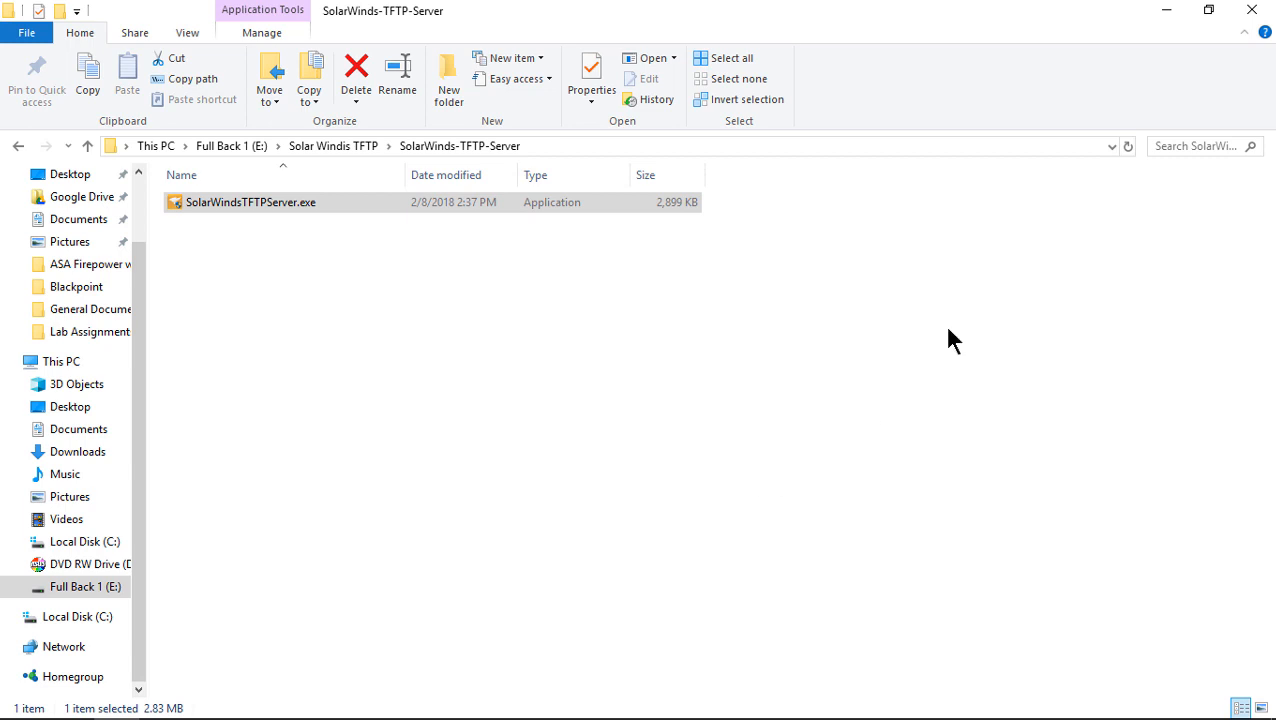
# Minimize the file window, launch the newly installed TFTP Server, and reposition its window on the desktop
pyautogui.click(1162, 14)
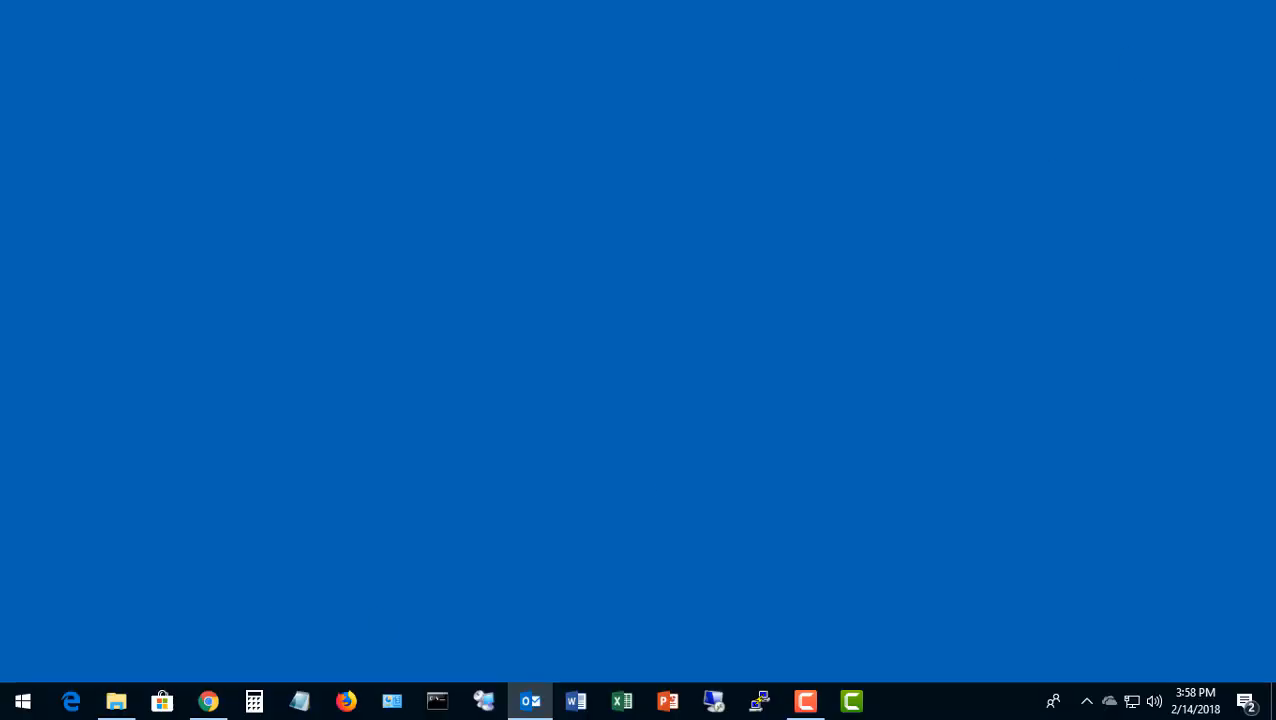
pyautogui.click(23, 703)
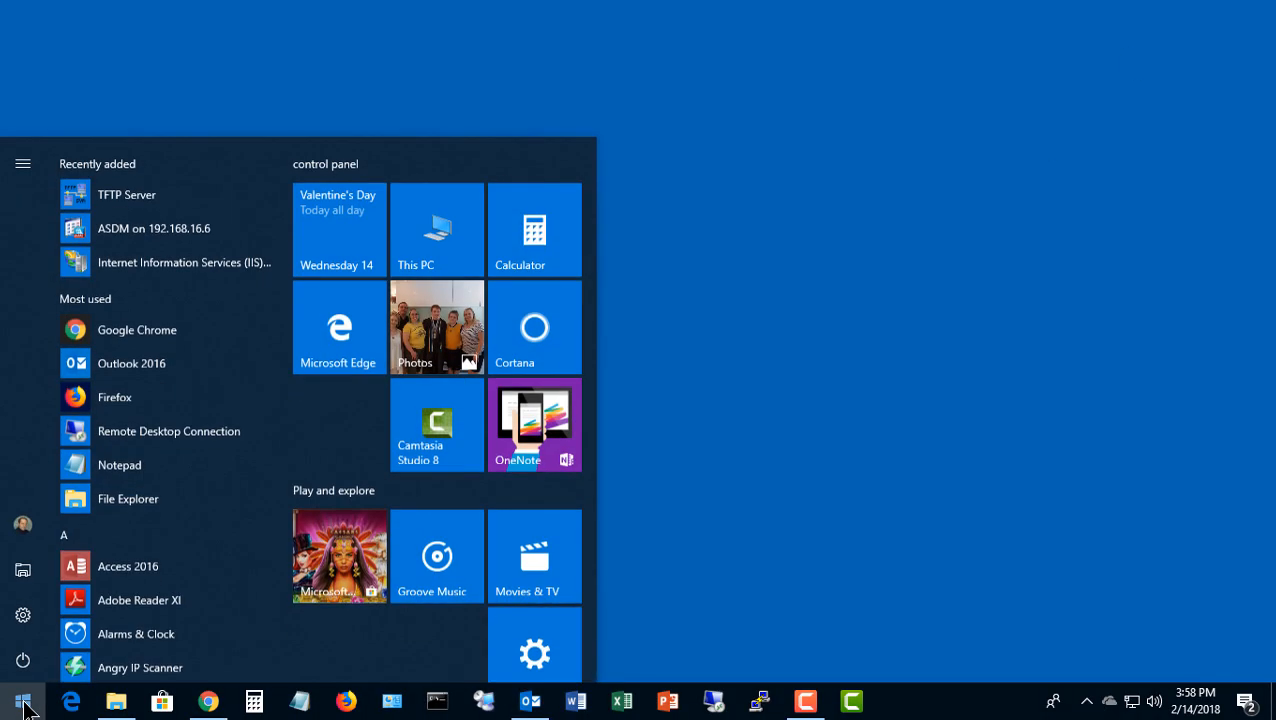
pyautogui.click(127, 198)
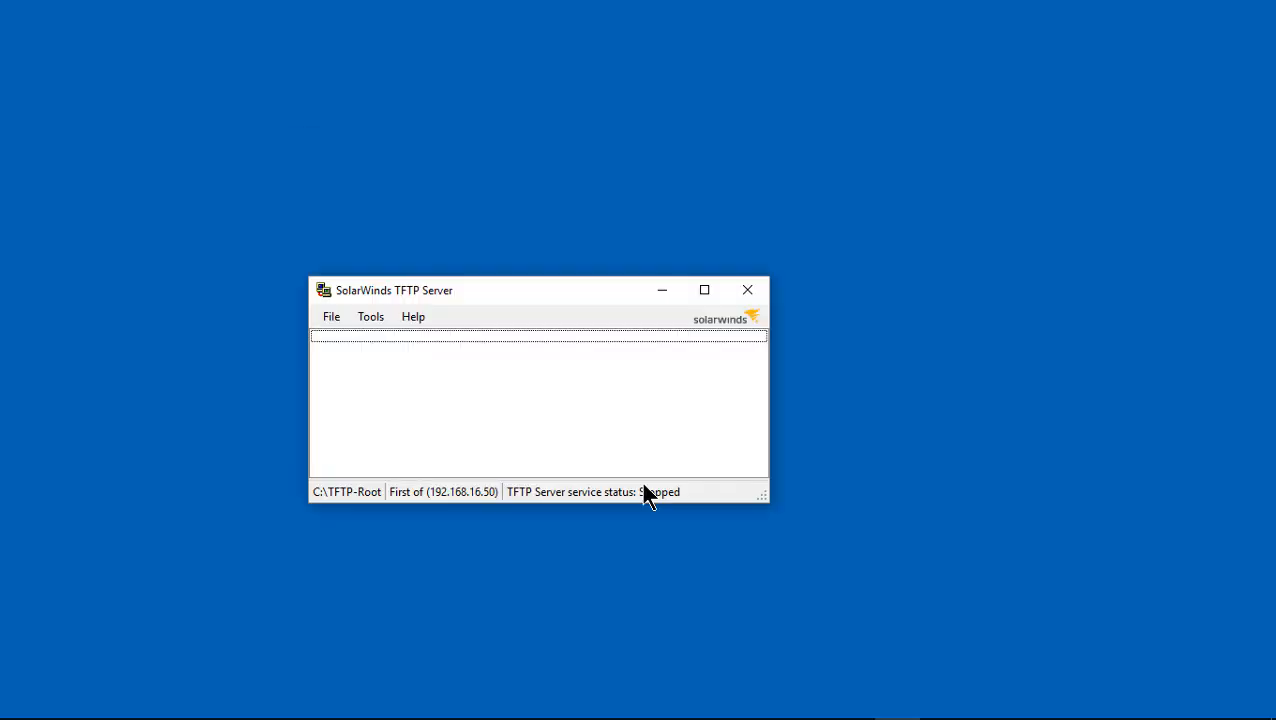
pyautogui.moveTo(605, 288); pyautogui.dragTo(661, 177)
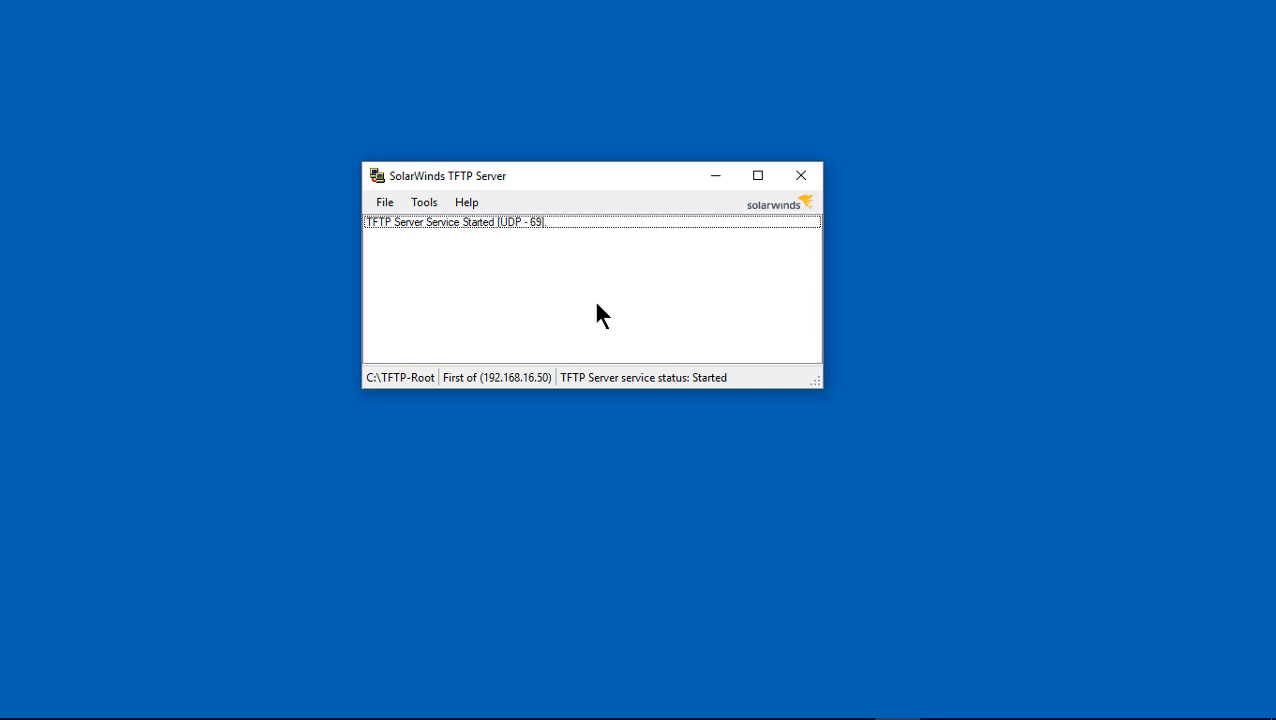
# Open the TFTP Server configuration and check the root directory setting
pyautogui.click(386, 204)
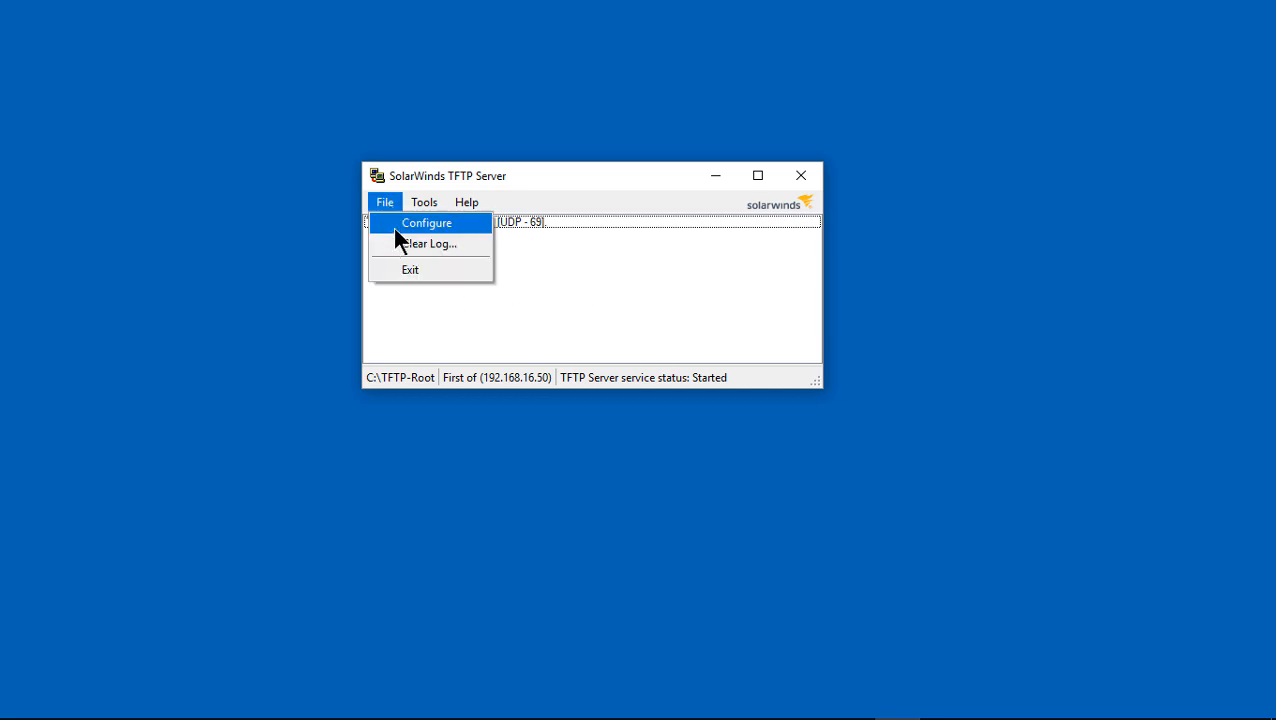
pyautogui.click(394, 225)
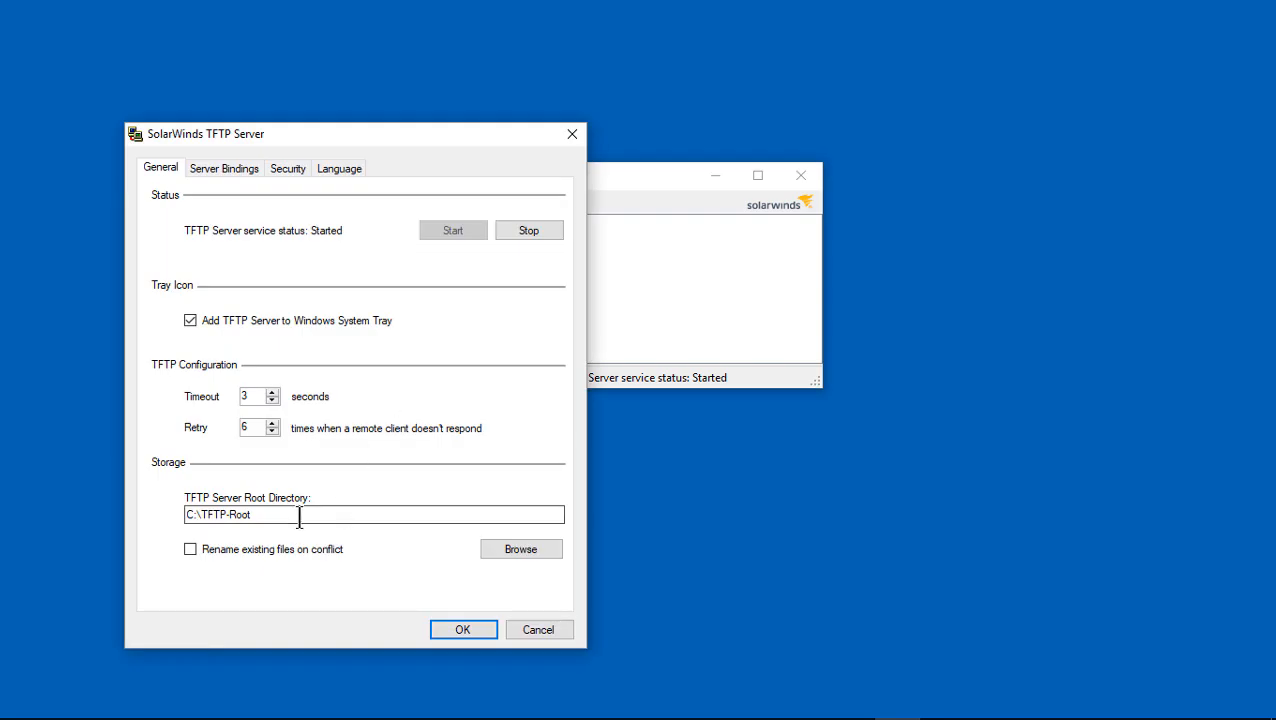
pyautogui.click(298, 517)
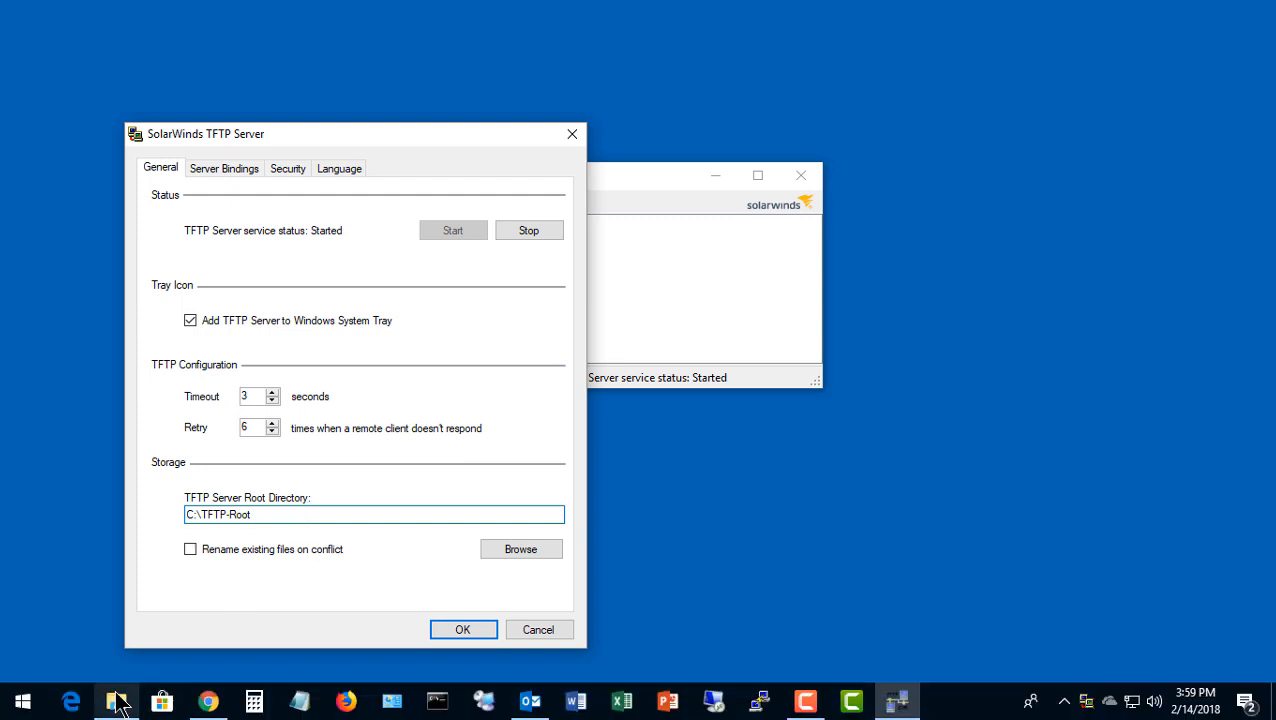
# View the contents of C:\TFTP-Root in File Explorer, then return and close the TFTP configuration without saving
pyautogui.click(114, 703)
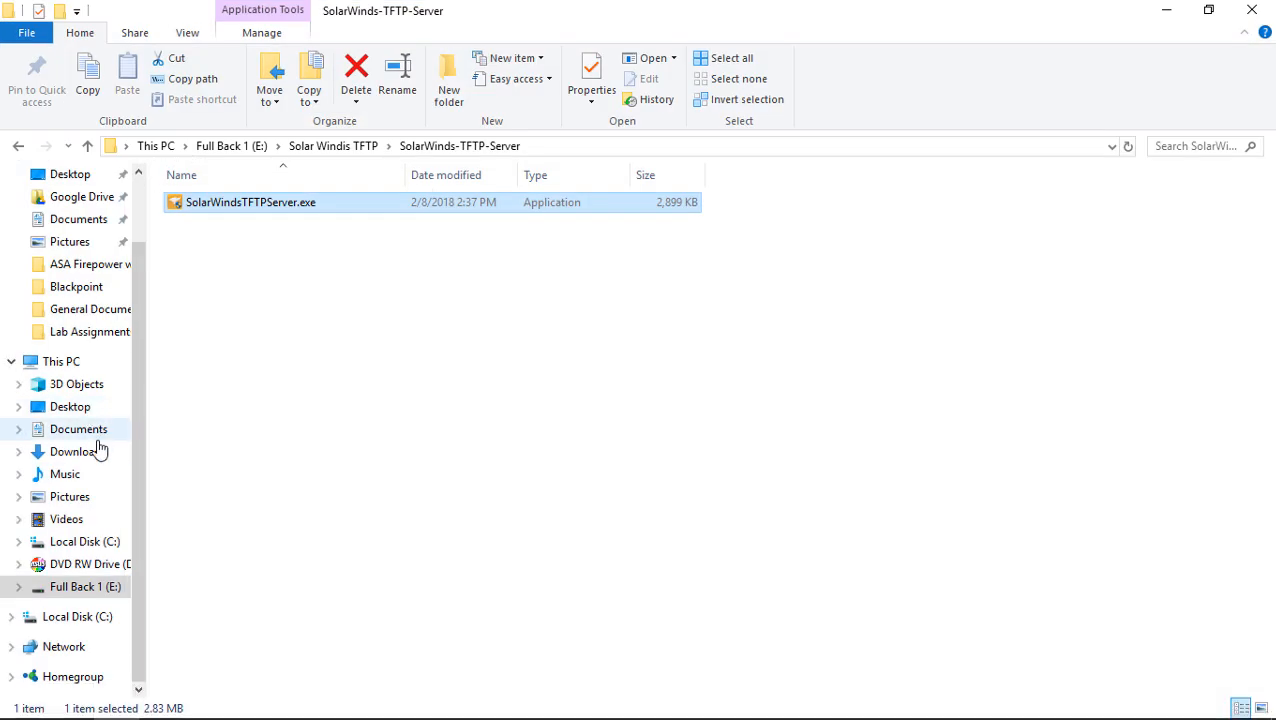
pyautogui.click(95, 543)
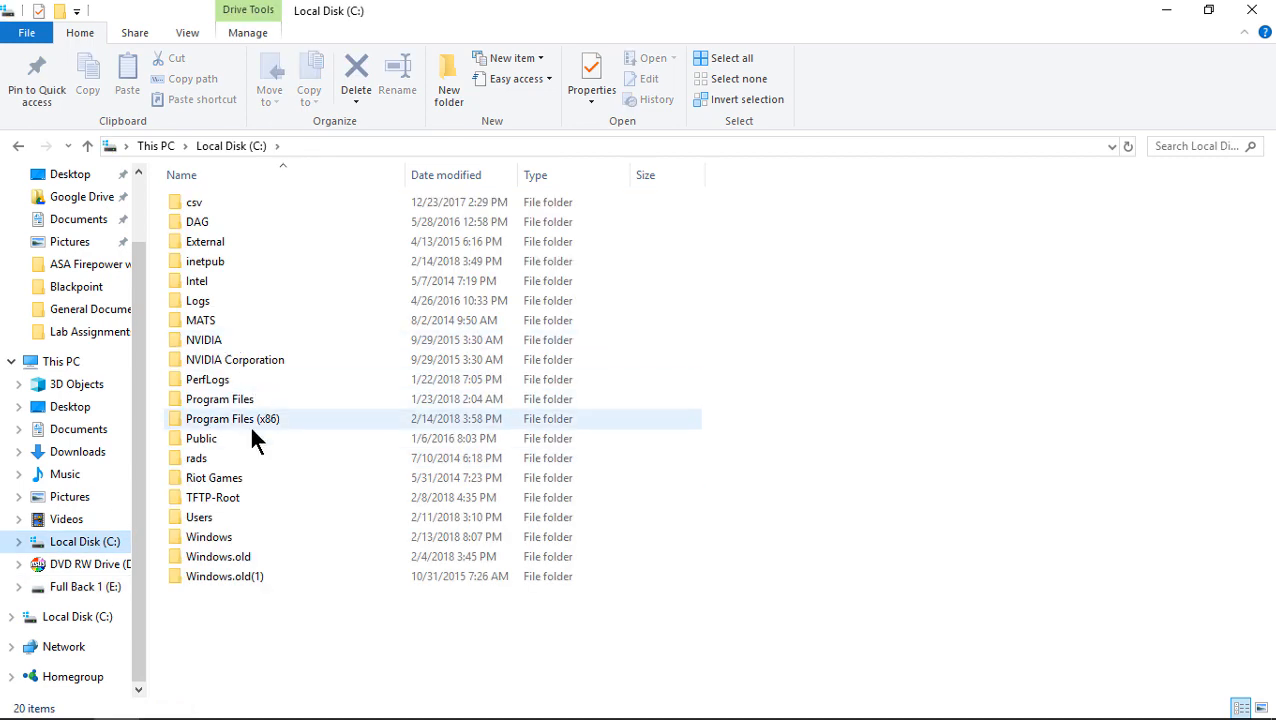
pyautogui.click(232, 498)
pyautogui.doubleClick(232, 500)
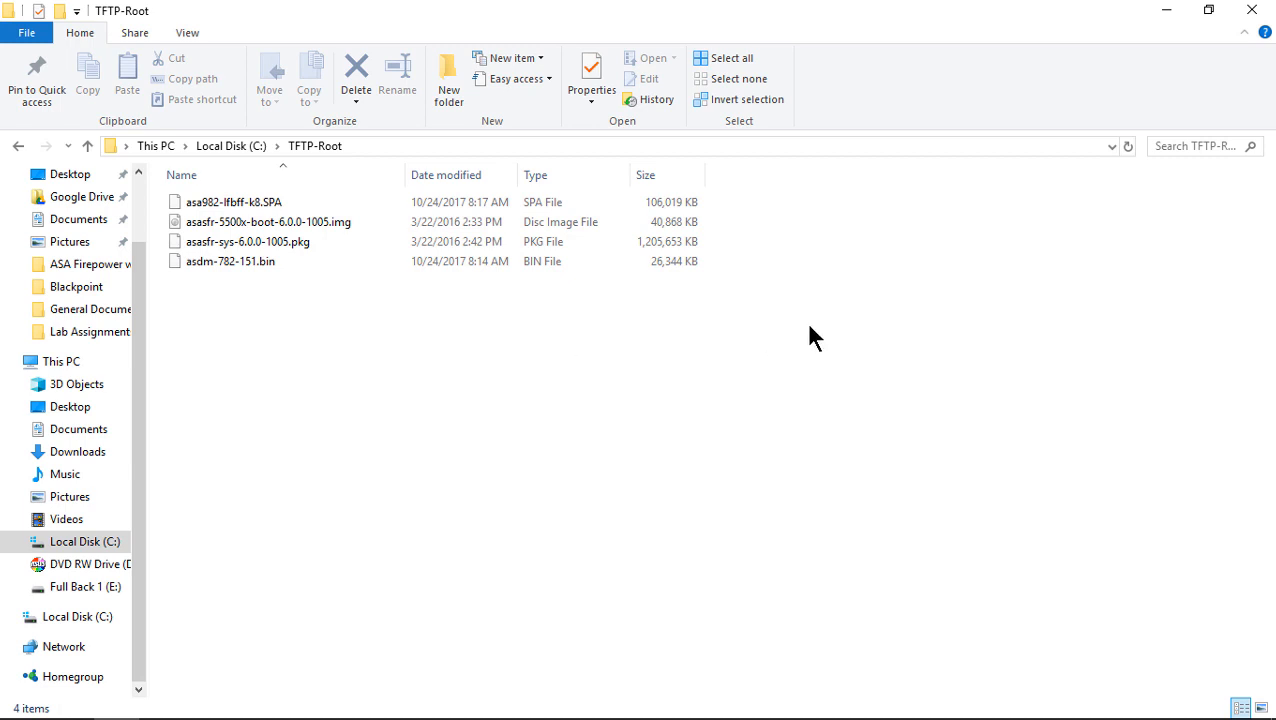
pyautogui.click(1168, 12)
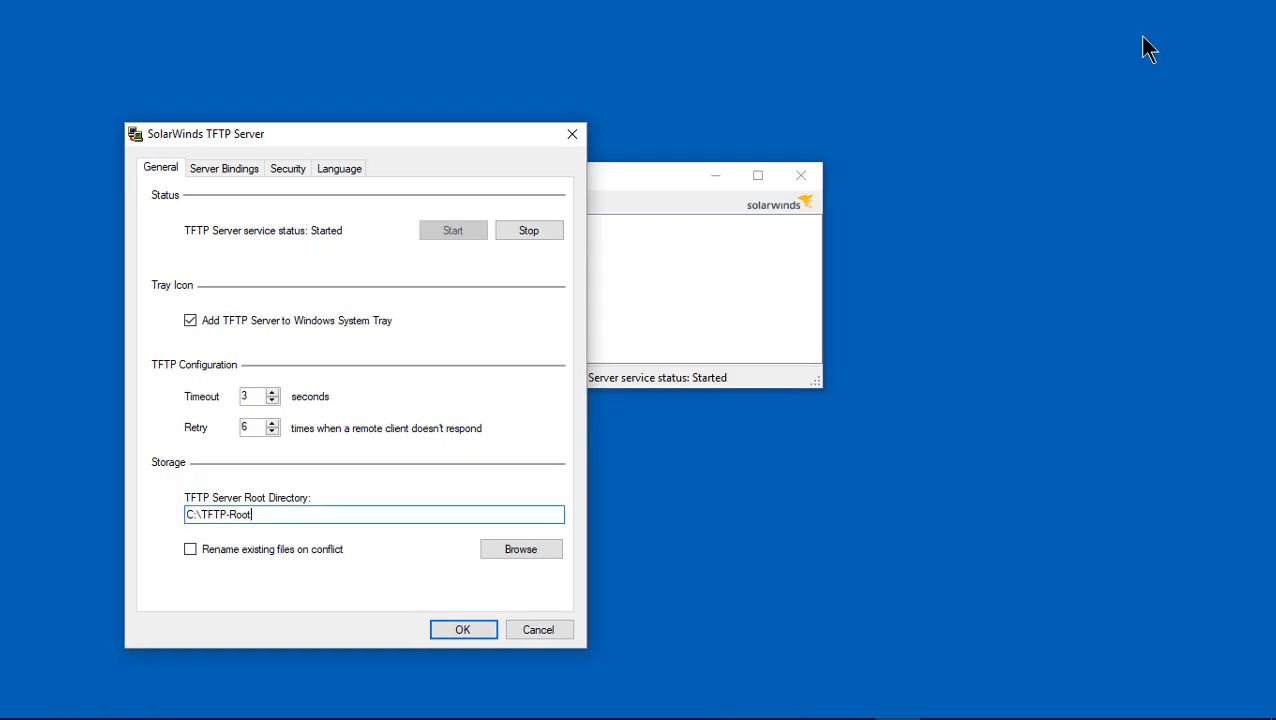
pyautogui.click(533, 630)
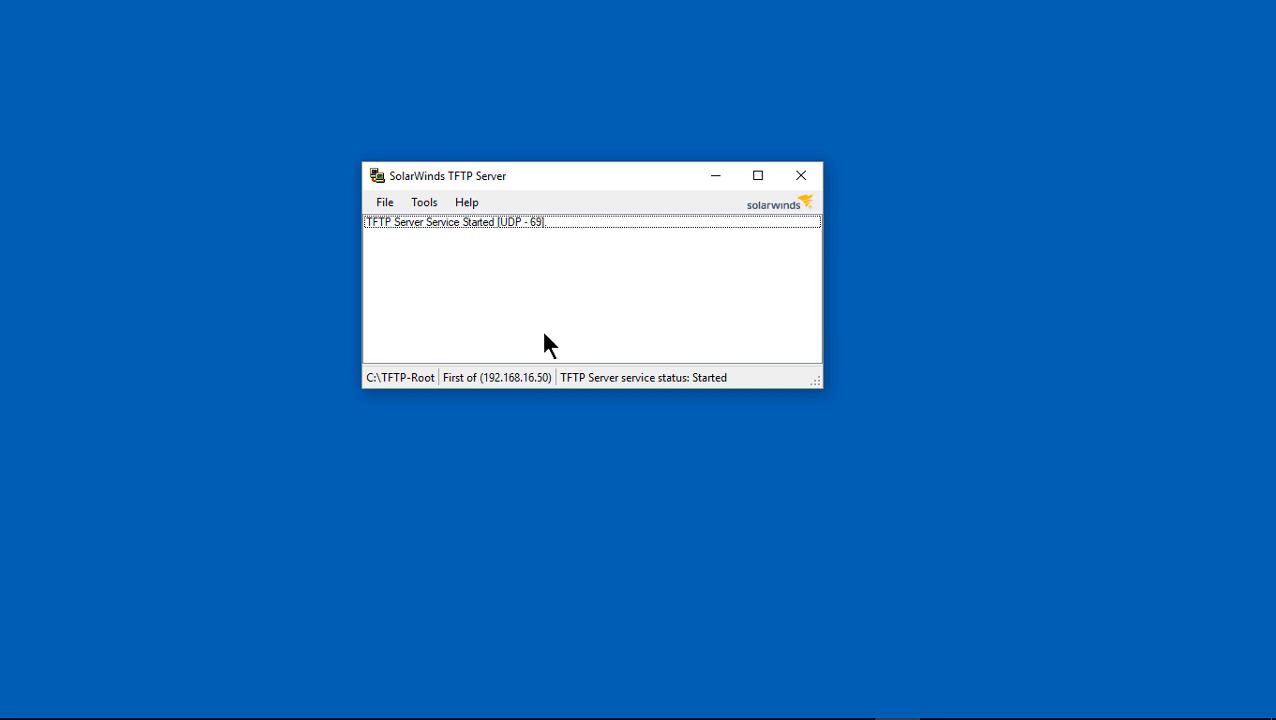
# Search Windows for "control panel" and open the Control Panel
pyautogui.moveTo(474, 716)
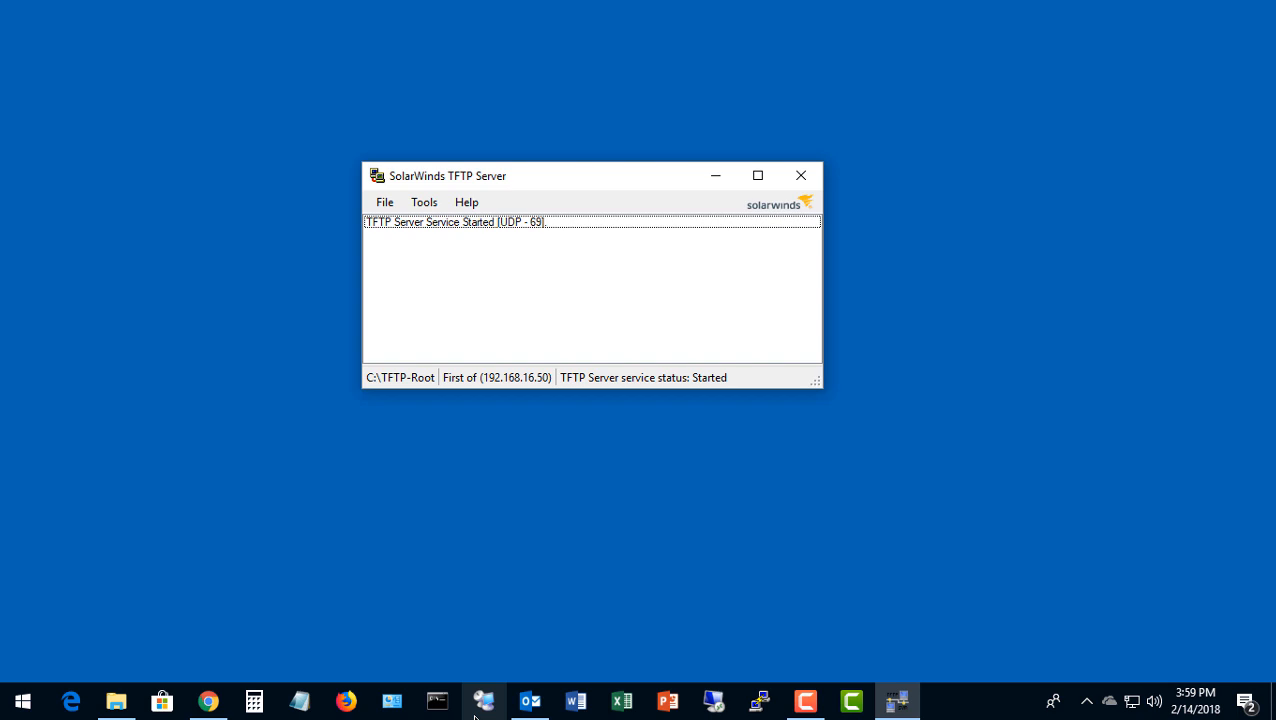
pyautogui.moveTo(528, 702)
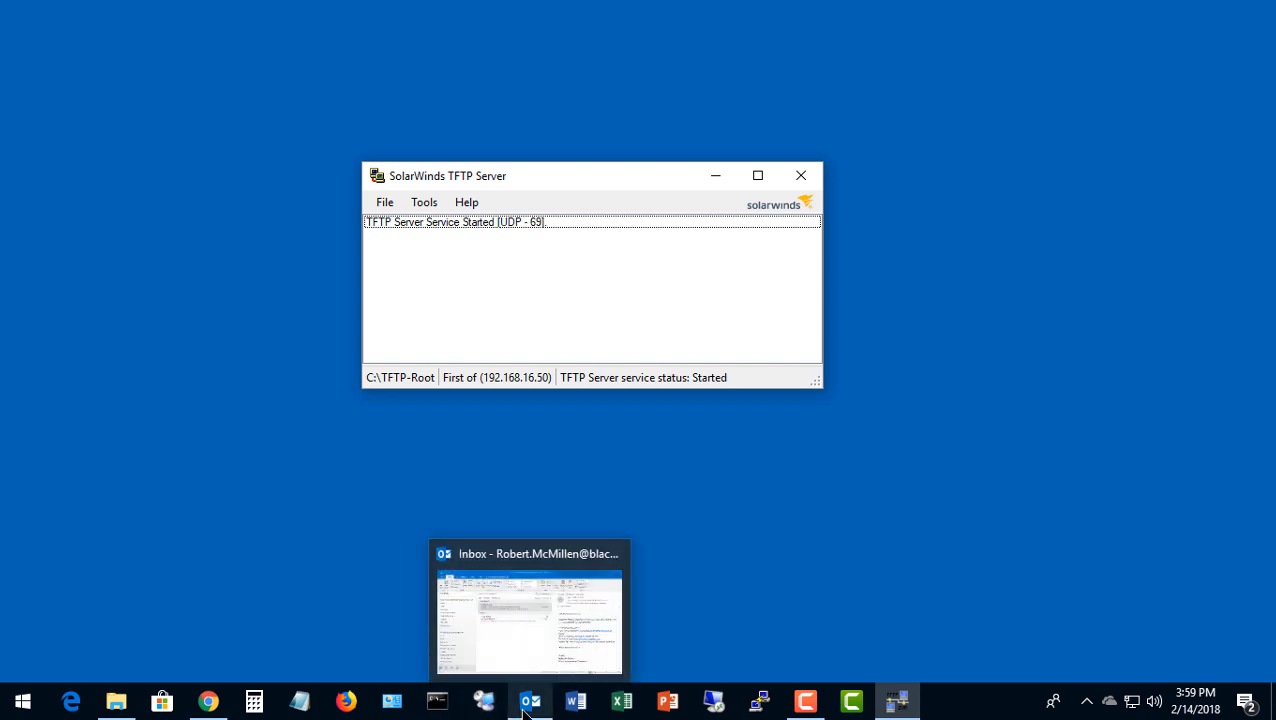
pyautogui.rightClick(22, 702)
pyautogui.click(257, 592)
pyautogui.write('control panel')
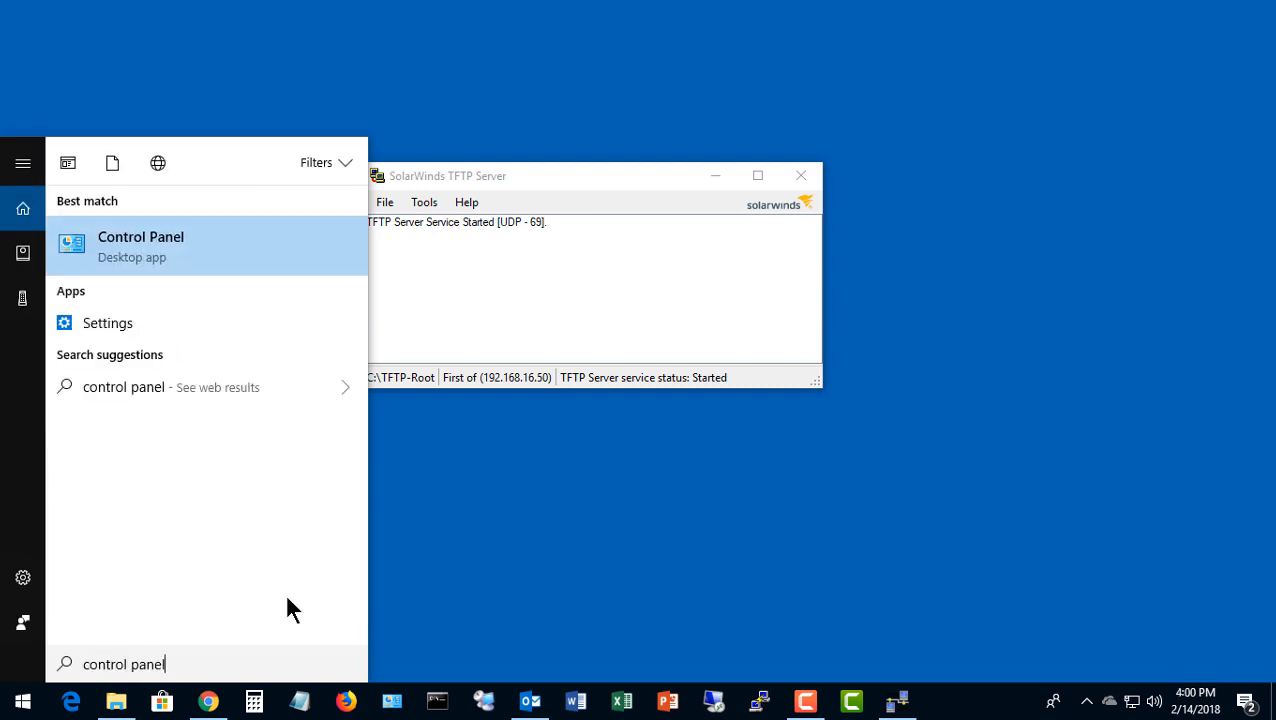
pyautogui.press('Return')
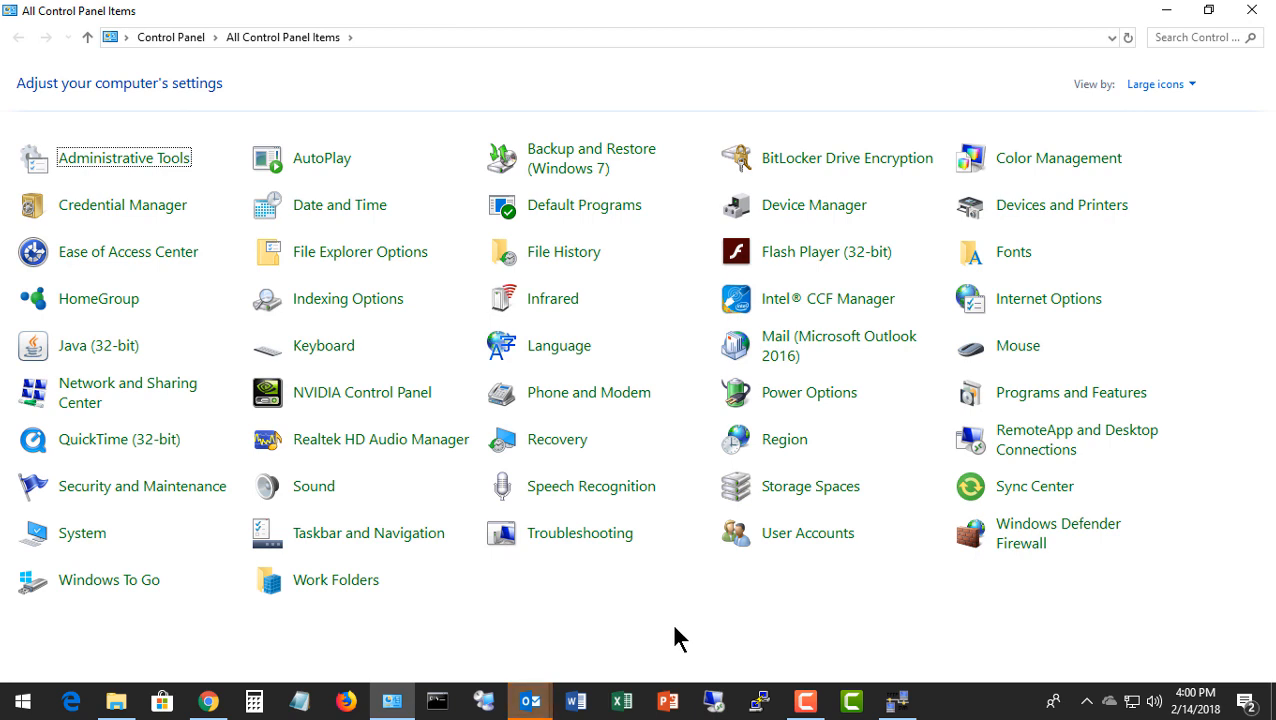
pyautogui.press('alt')
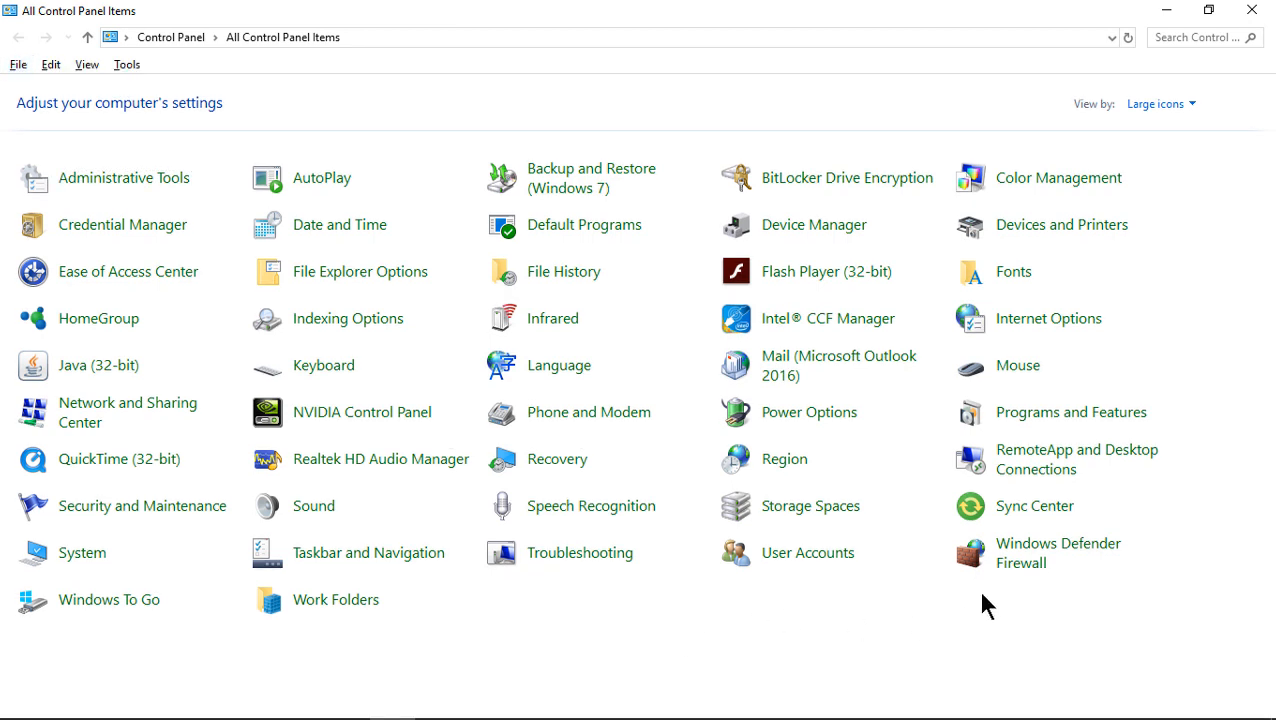
pyautogui.press('alt')
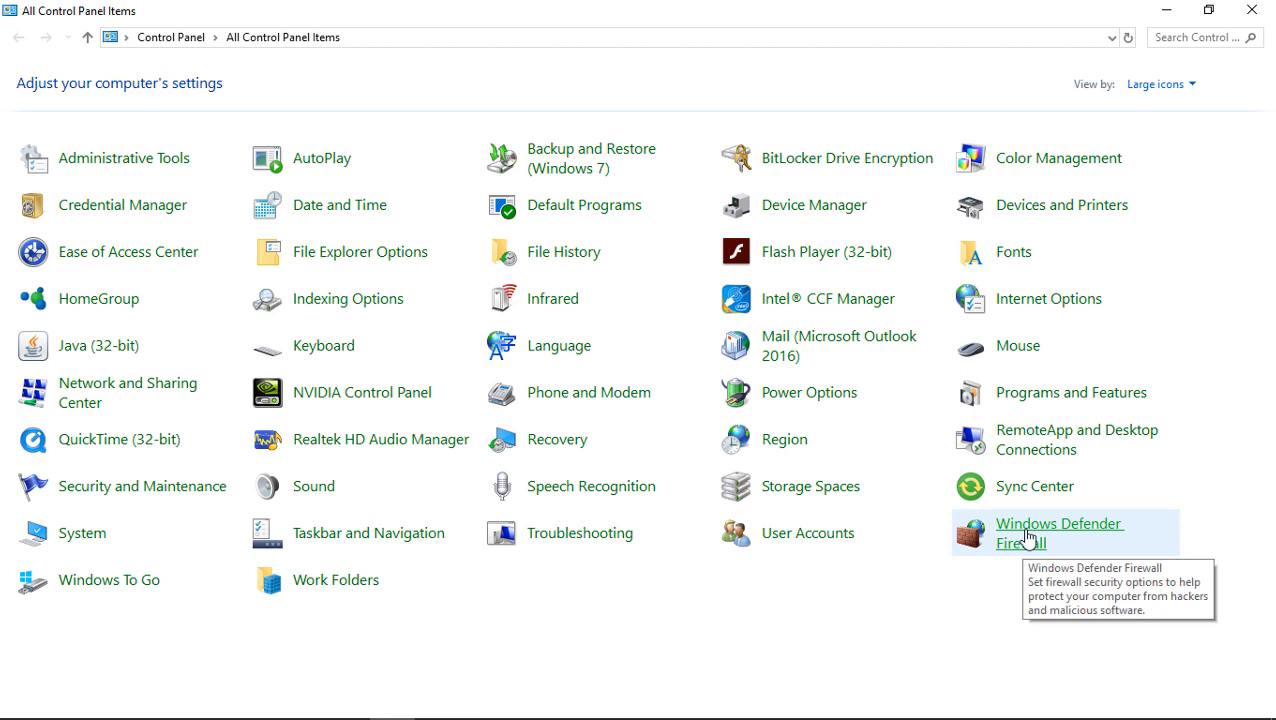
# Open the advanced settings of Windows Defender Firewall and display the Inbound Rules
pyautogui.click(1027, 530)
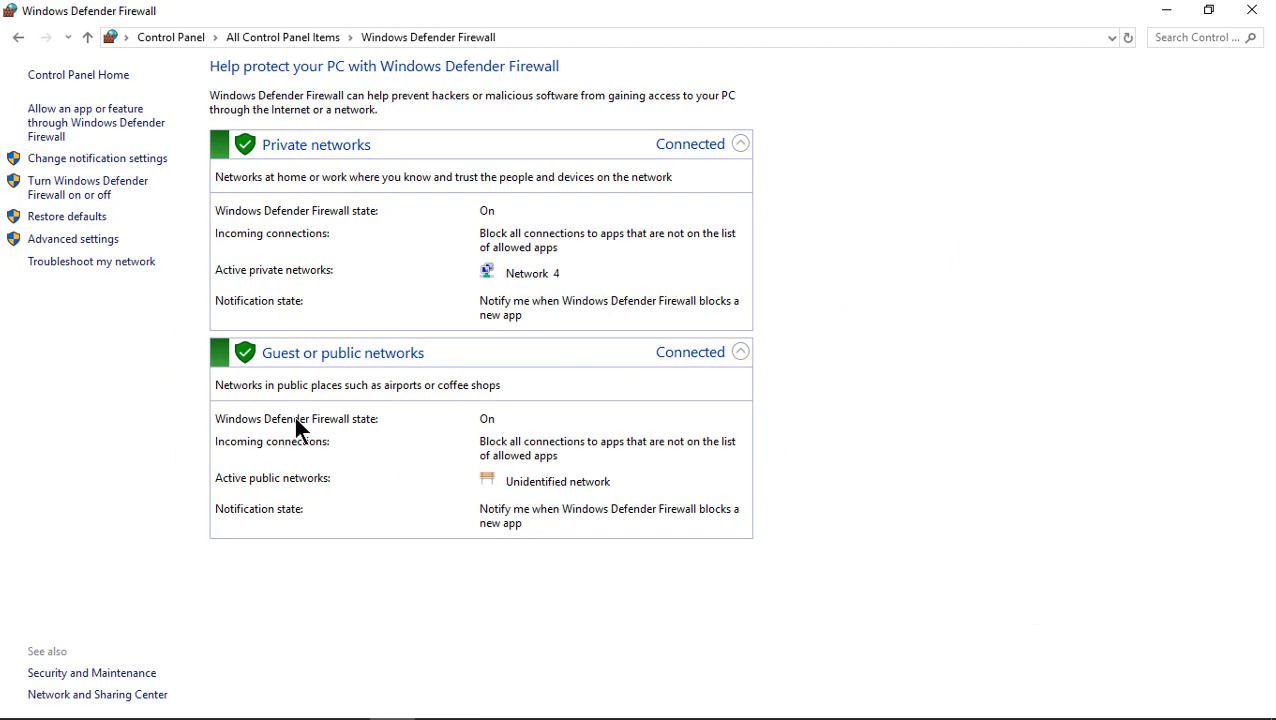
pyautogui.click(102, 244)
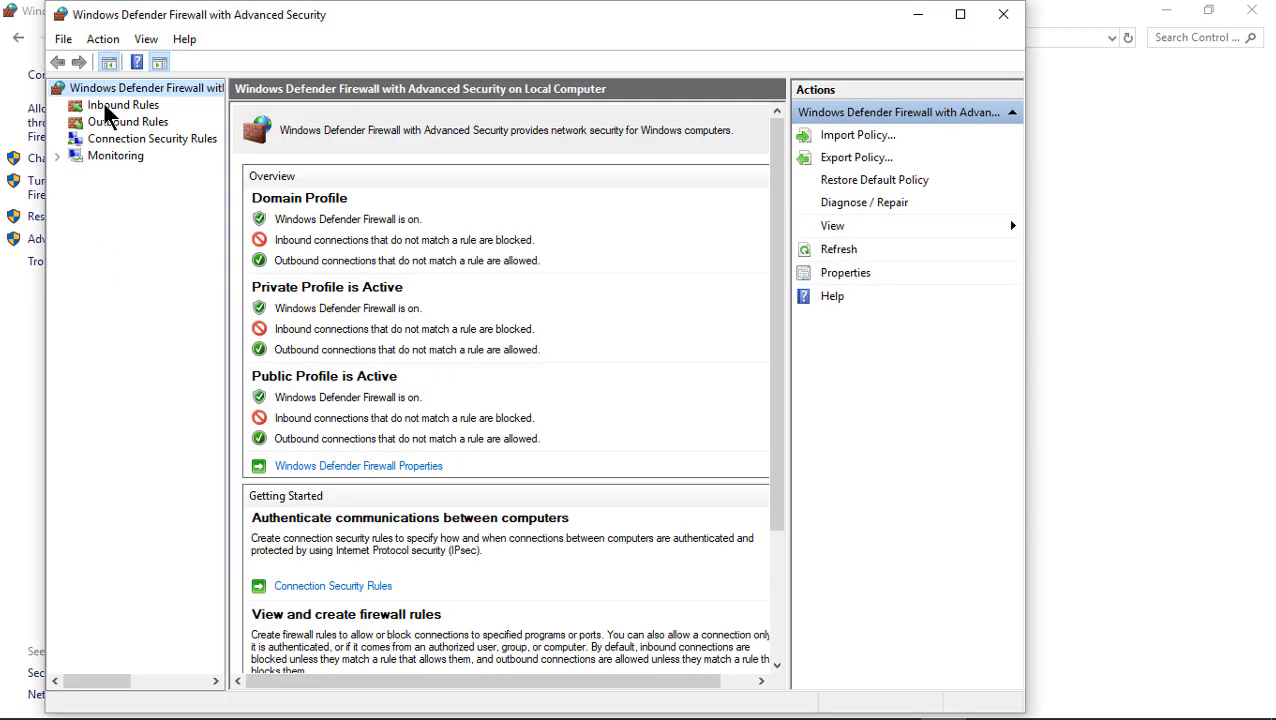
pyautogui.click(104, 104)
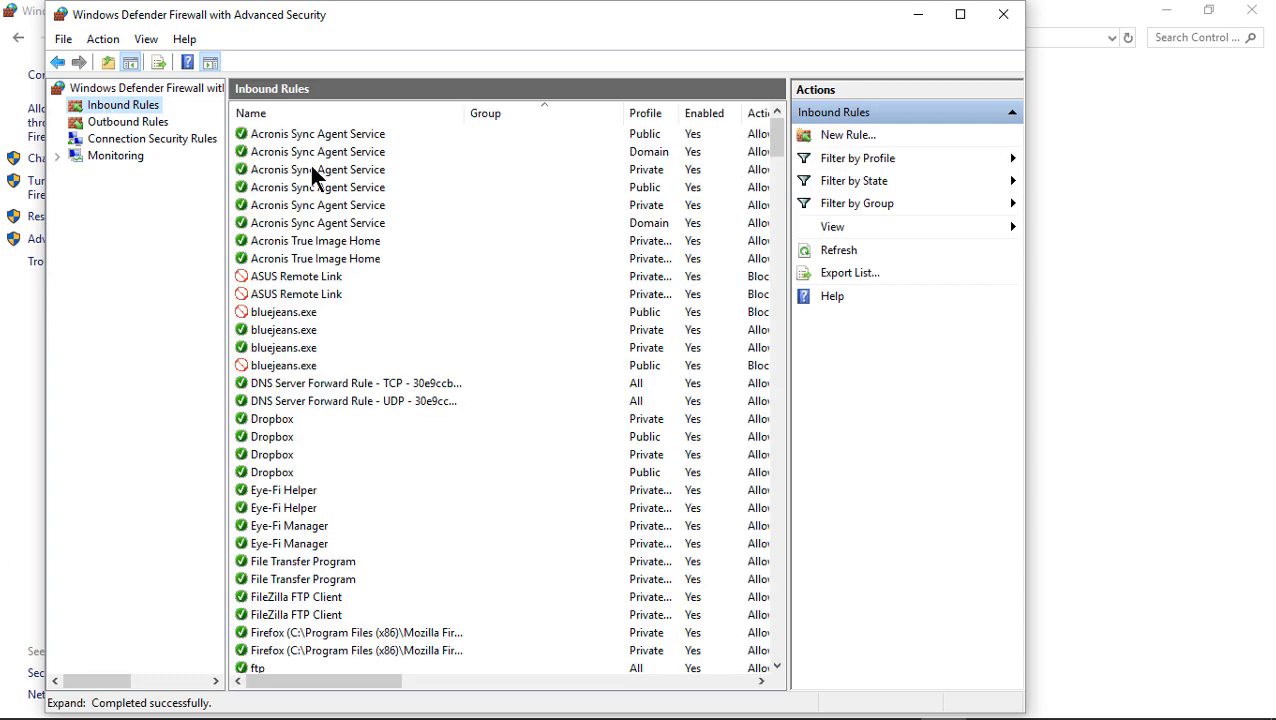
# Start a new inbound rule and choose Port as the rule type
pyautogui.click(850, 137)
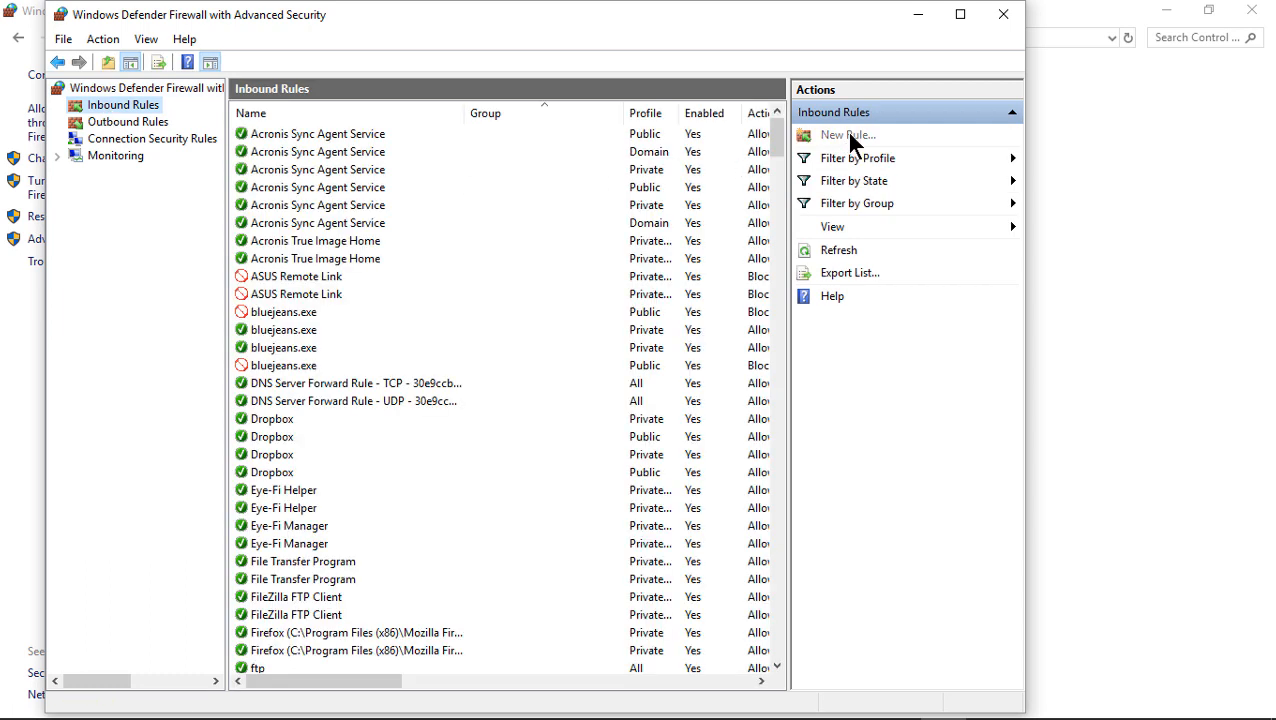
pyautogui.moveTo(635, 190); pyautogui.dragTo(732, 83)
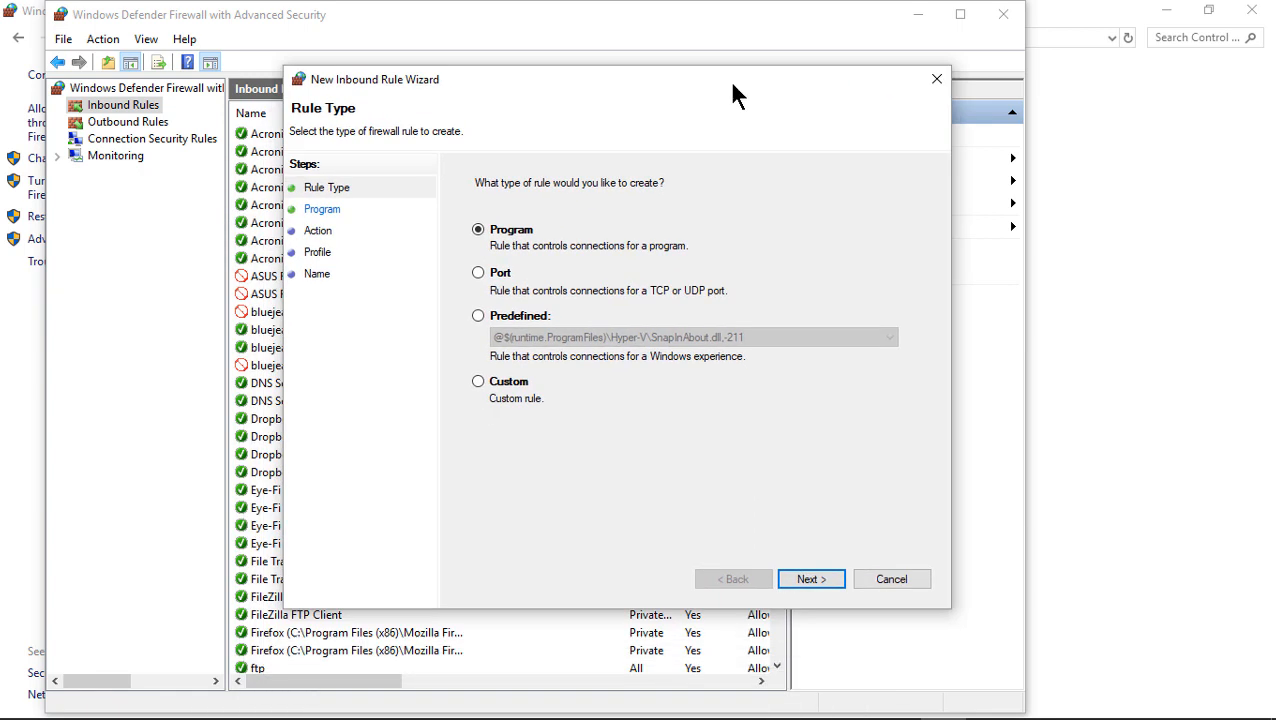
pyautogui.click(497, 280)
pyautogui.click(797, 577)
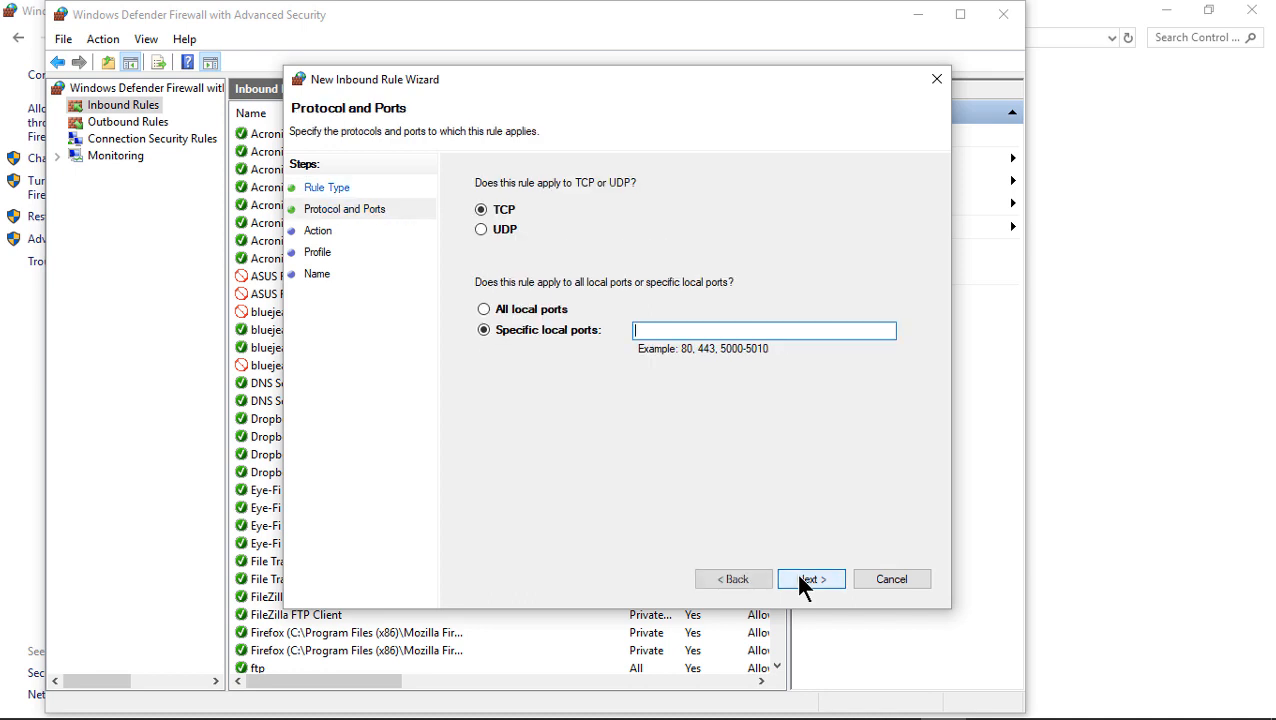
# Apply the inbound rule to UDP with the specific local port 69
pyautogui.click(506, 229)
pyautogui.click(669, 330)
pyautogui.write('69')
pyautogui.click(811, 585)
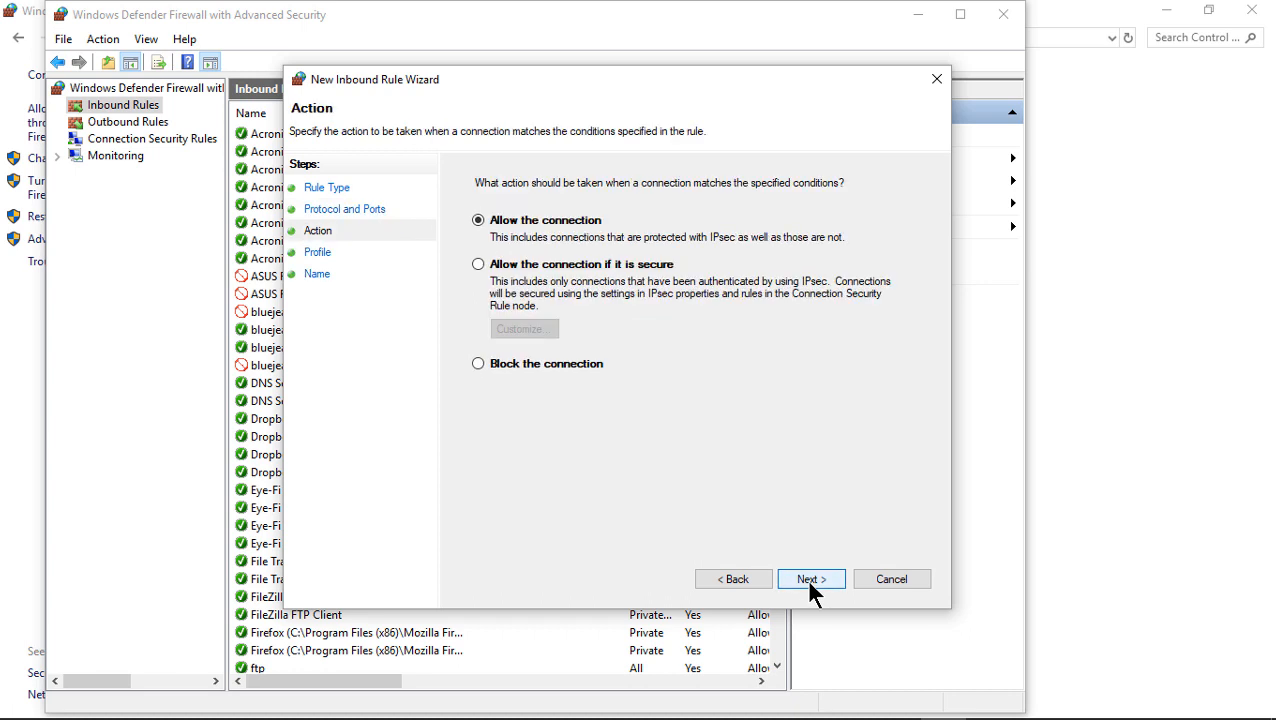
# Allow the connection for the Domain, Private and Public profiles, and finish the rule with the name TFTP
pyautogui.click(810, 582)
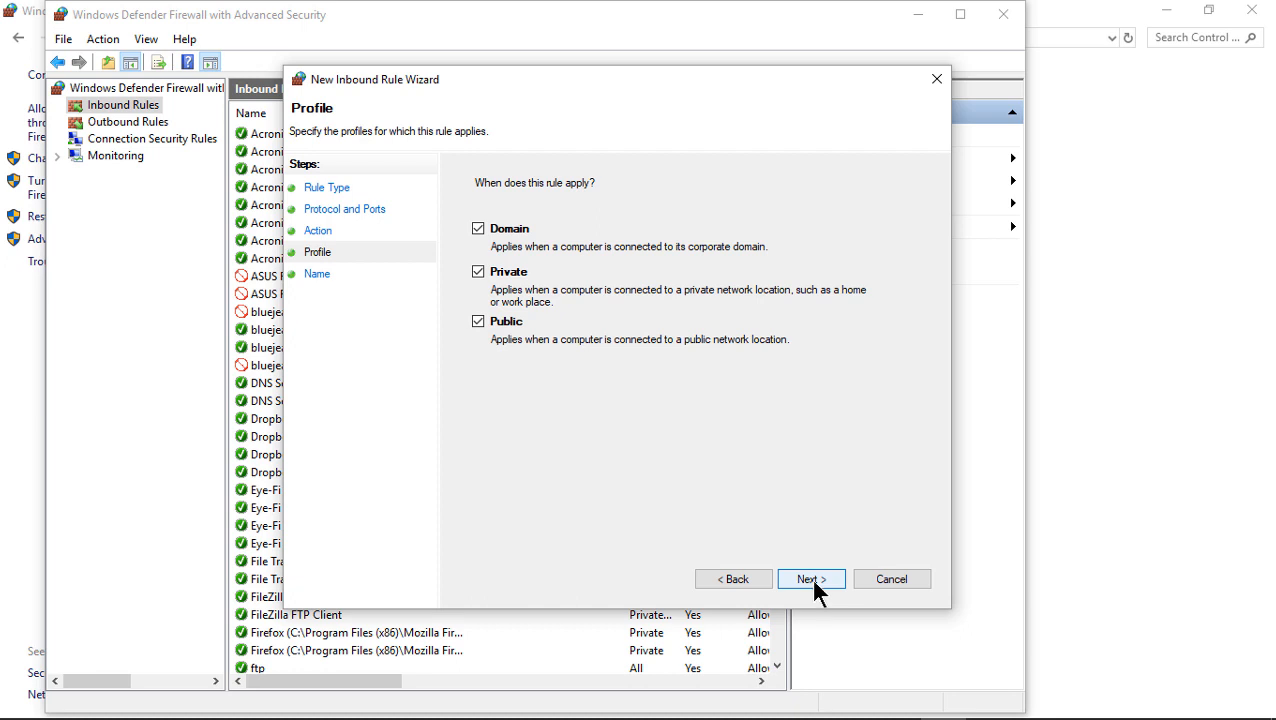
pyautogui.click(812, 582)
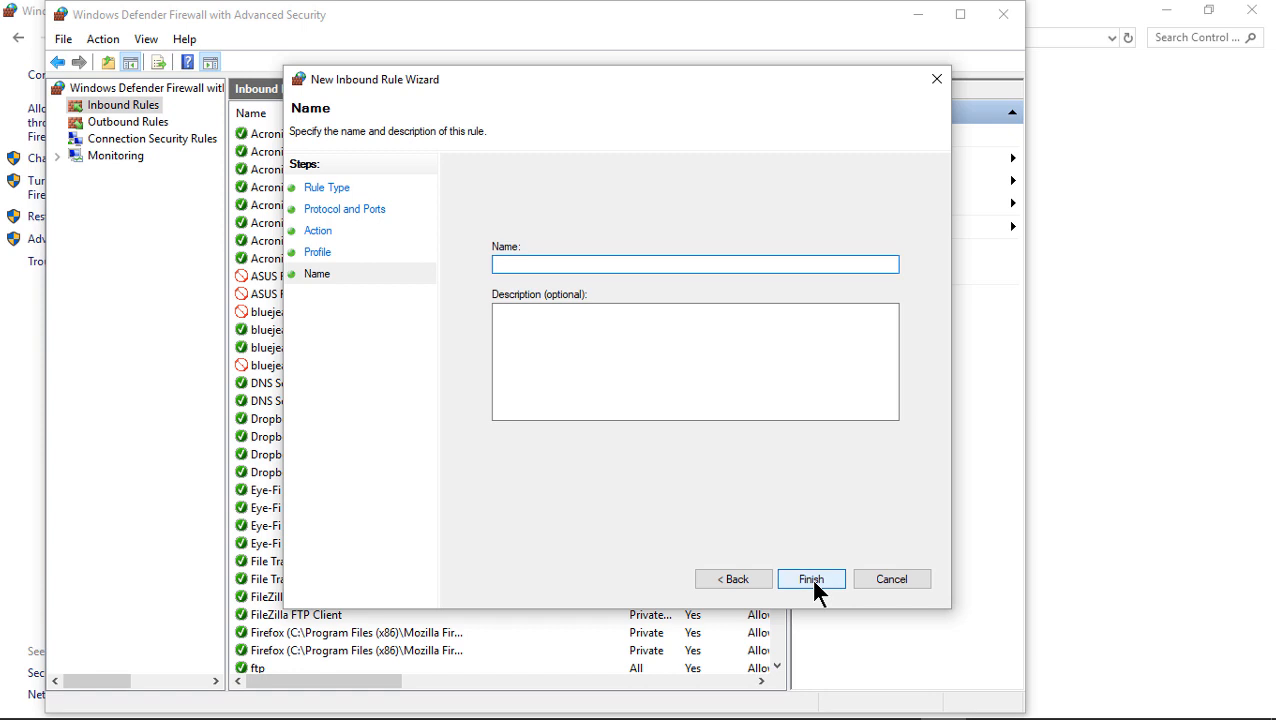
pyautogui.write('TFTP')
pyautogui.click(830, 582)
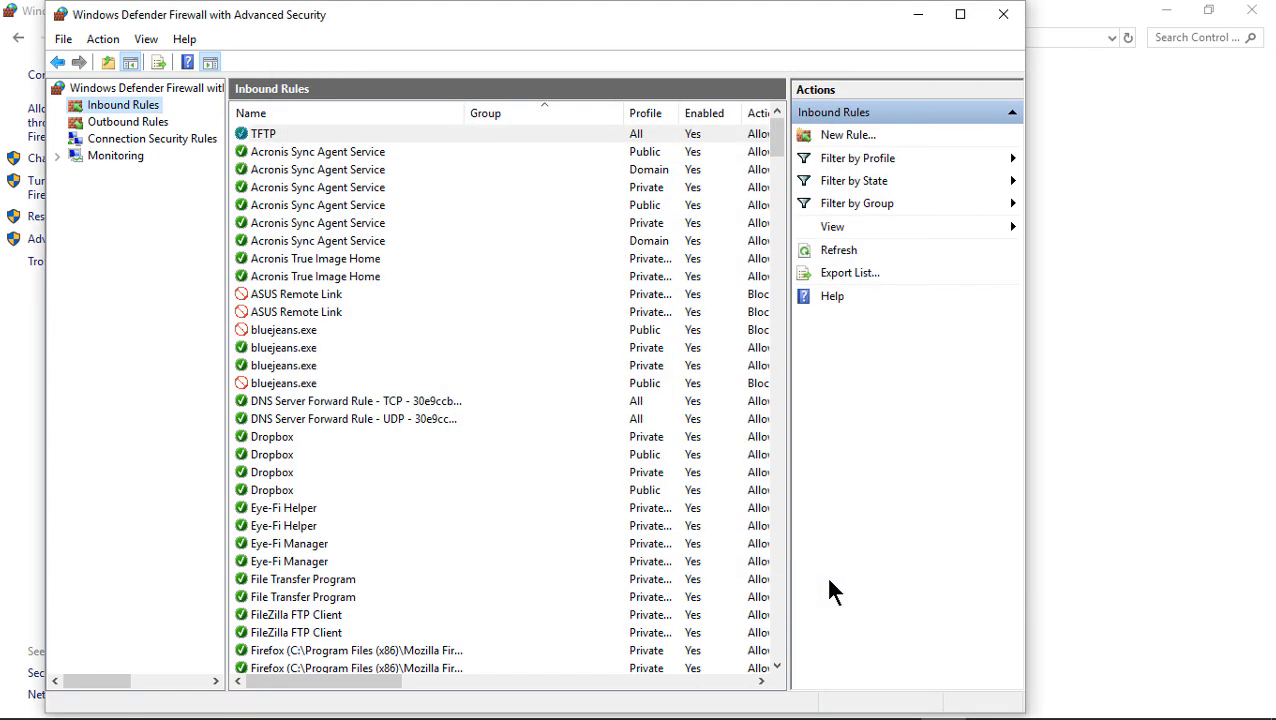
# Set the TFTP inbound rule's edge traversal to Allow edge traversal, apply the change, and close the advanced firewall window
pyautogui.doubleClick(400, 134)
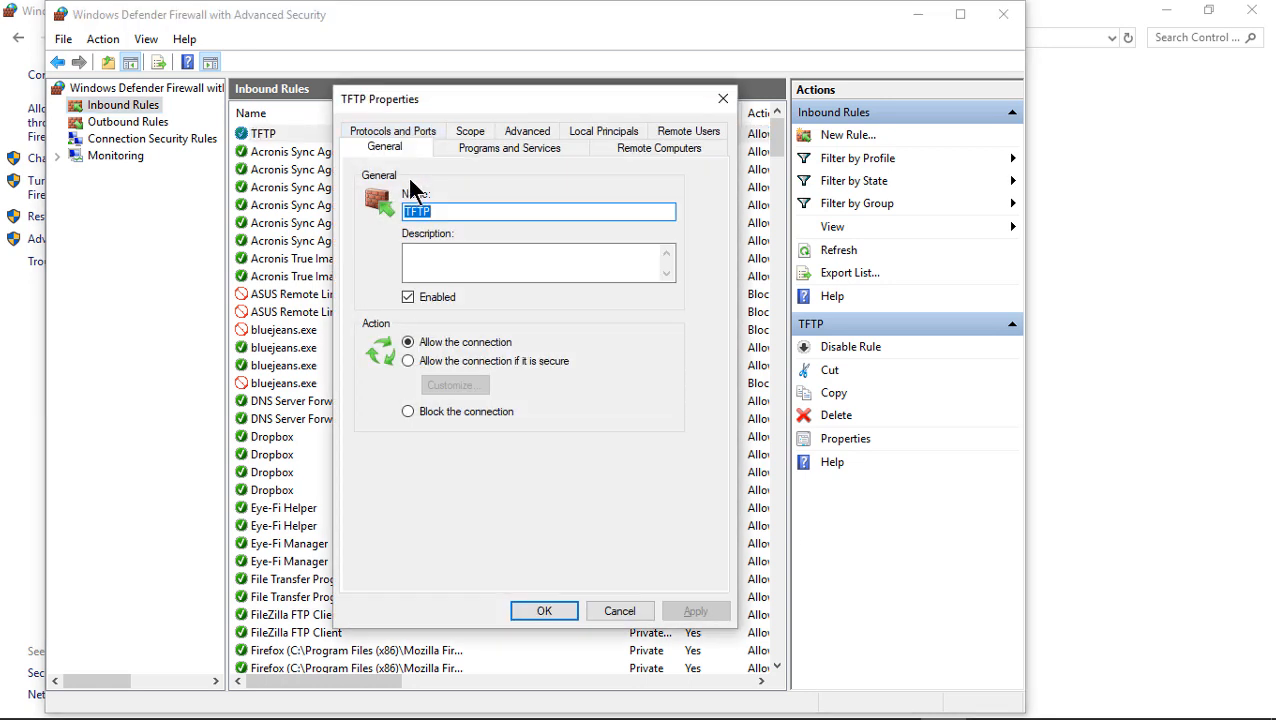
pyautogui.click(400, 129)
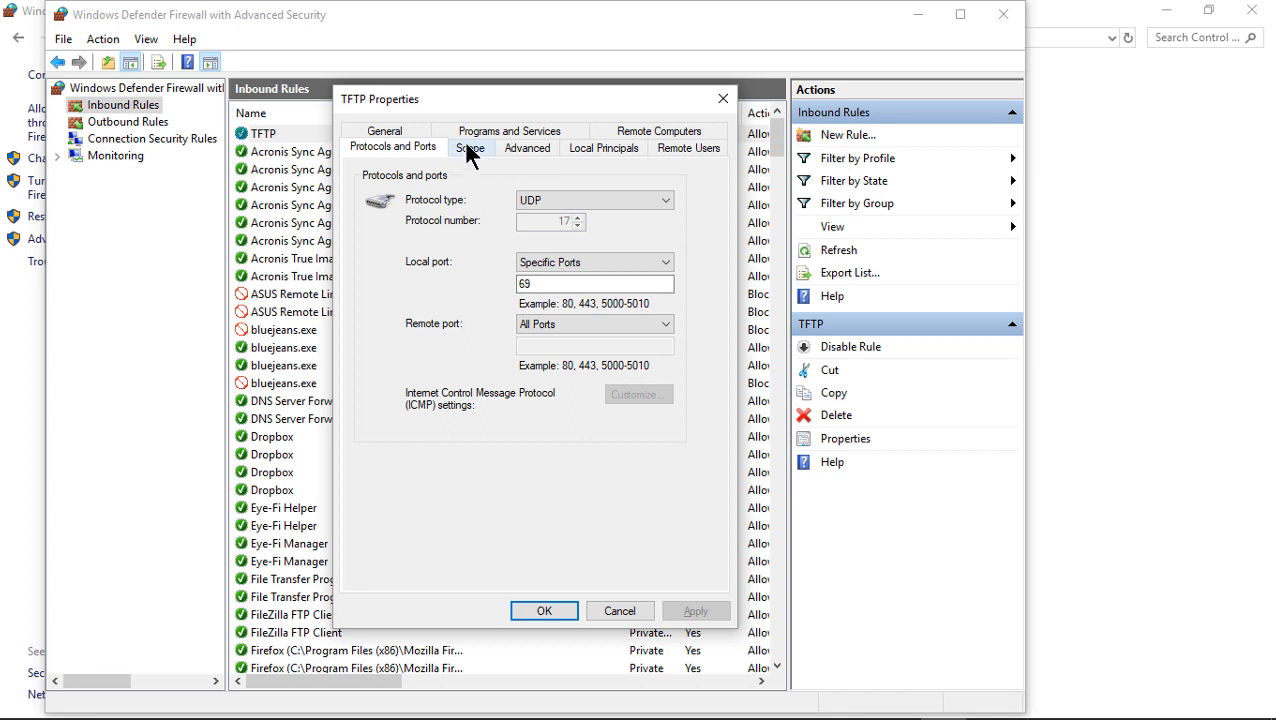
pyautogui.click(518, 149)
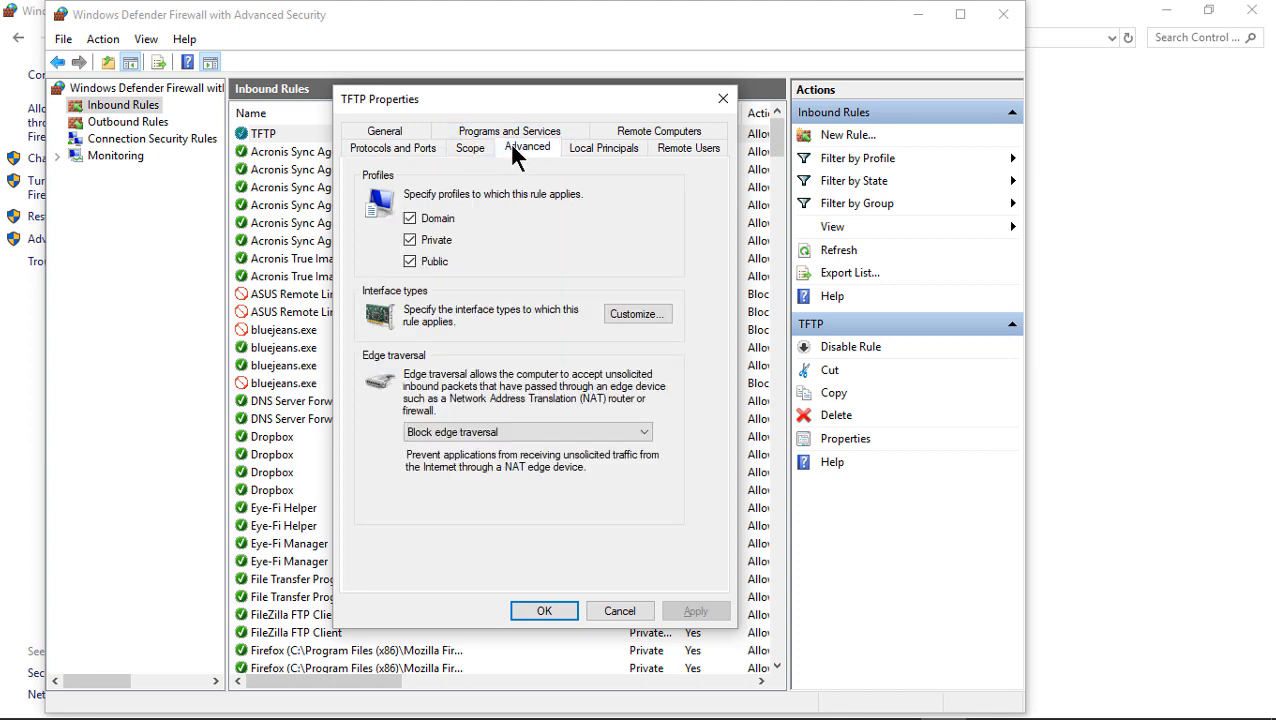
pyautogui.click(561, 440)
pyautogui.click(549, 457)
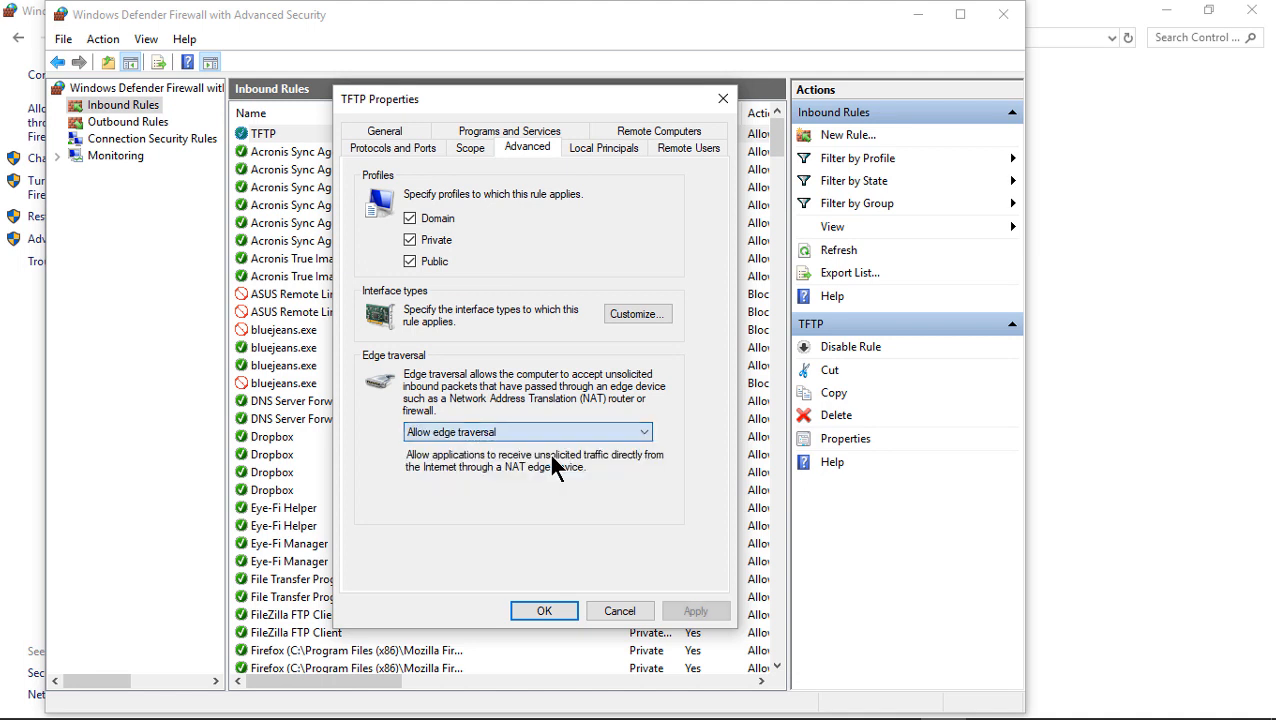
pyautogui.click(698, 610)
pyautogui.click(552, 610)
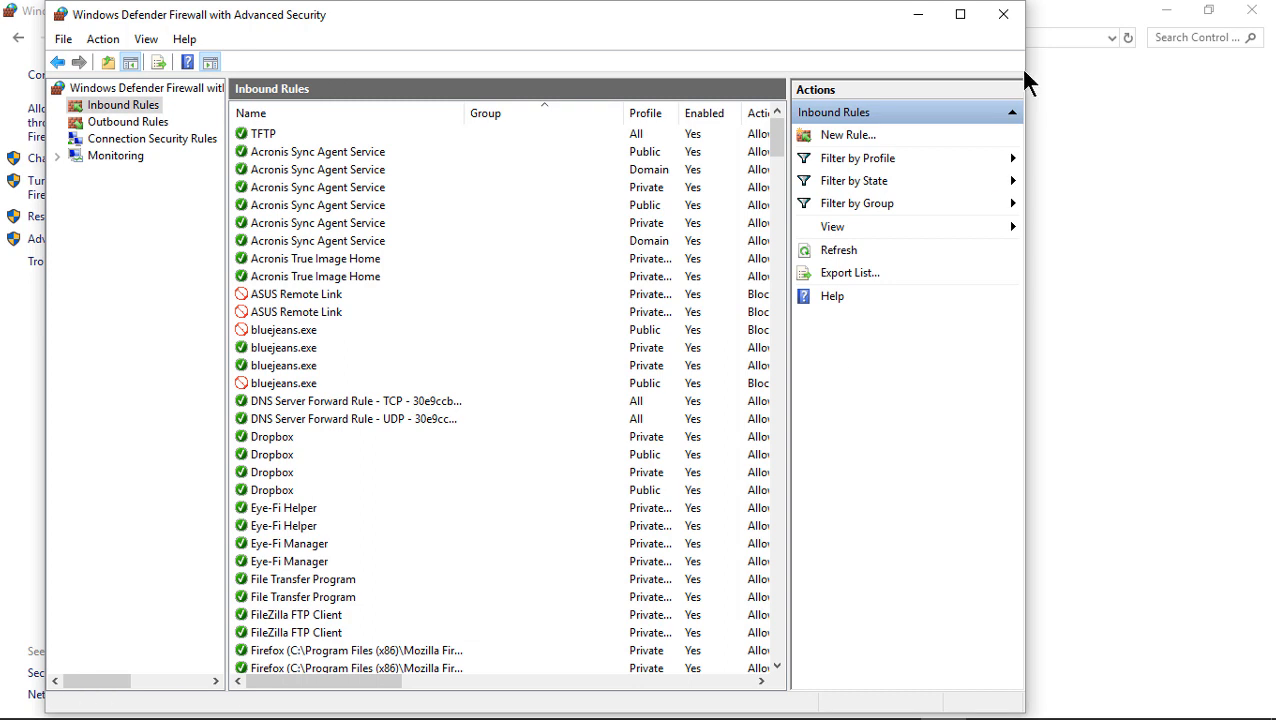
pyautogui.click(1004, 16)
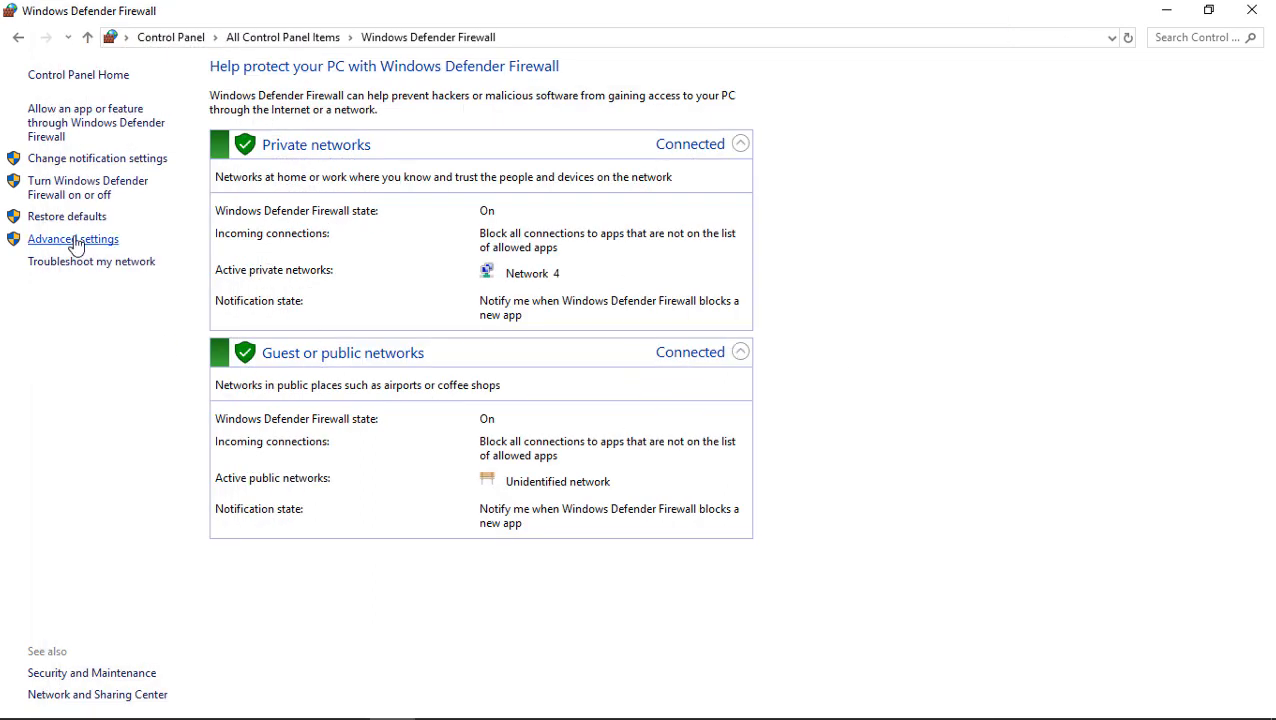
# Turn off Windows Defender Firewall for both the private and public networks
pyautogui.click(88, 187)
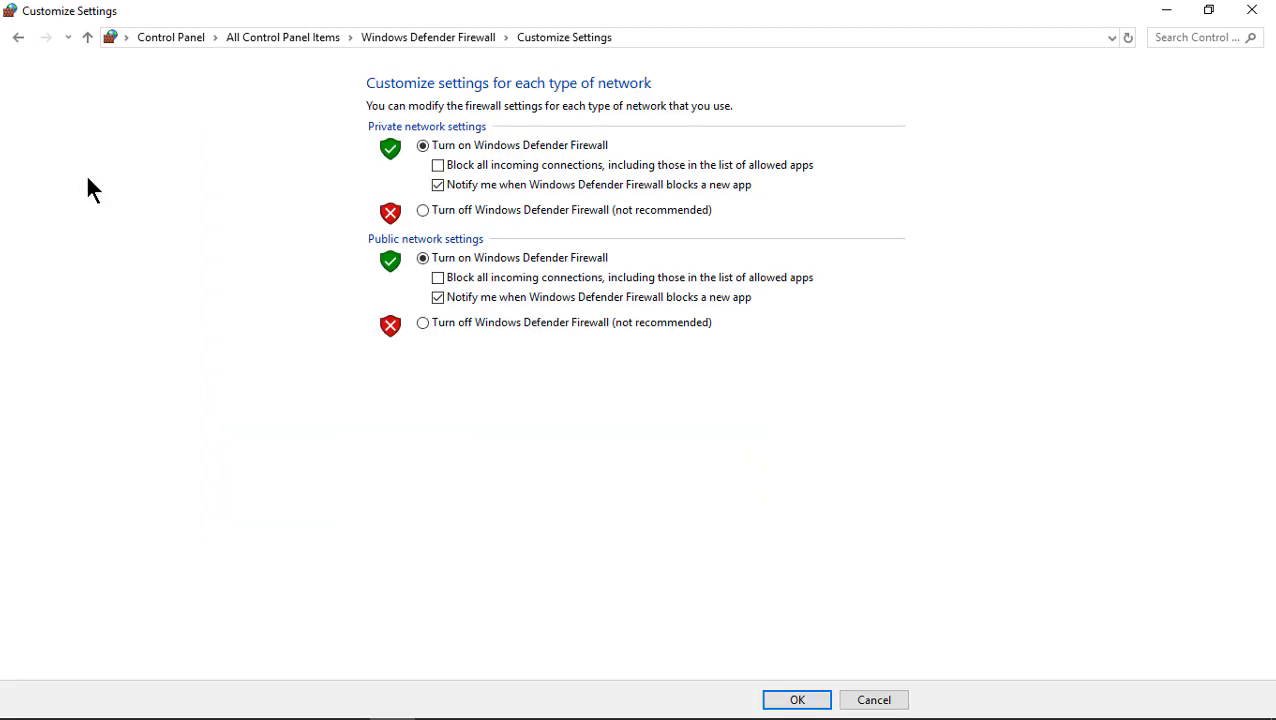
pyautogui.click(454, 210)
pyautogui.click(469, 324)
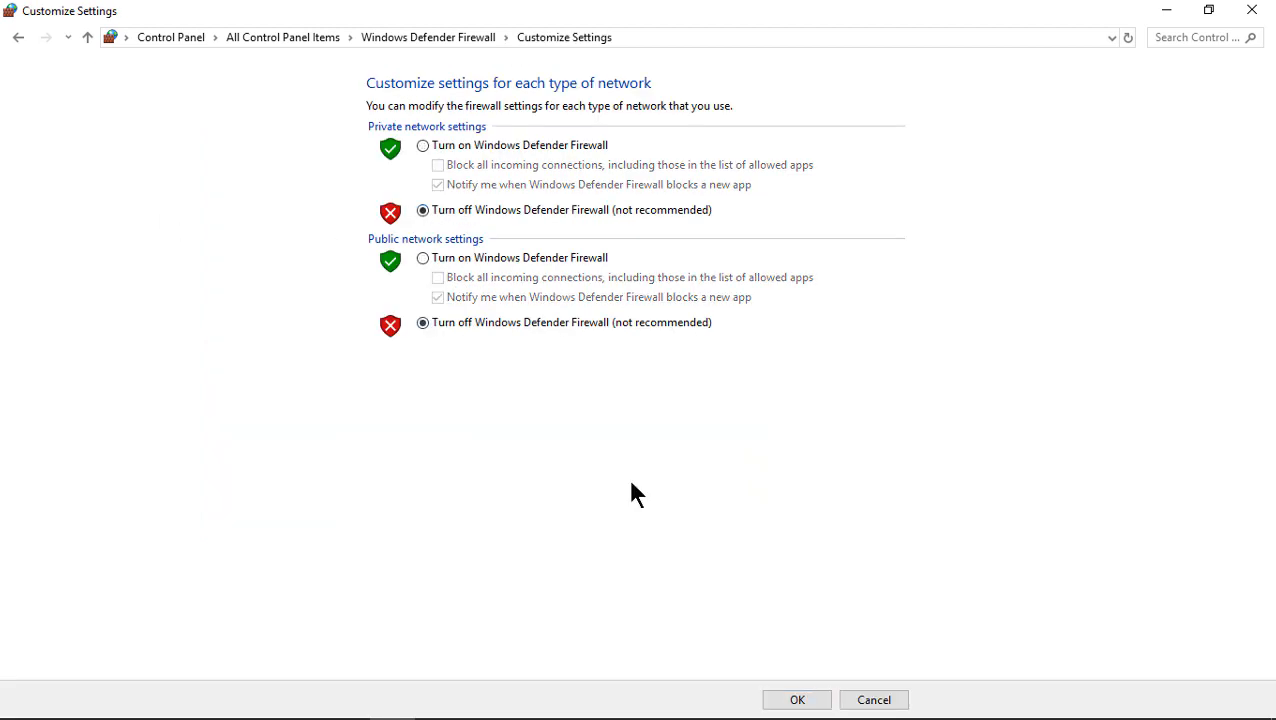
pyautogui.click(790, 697)
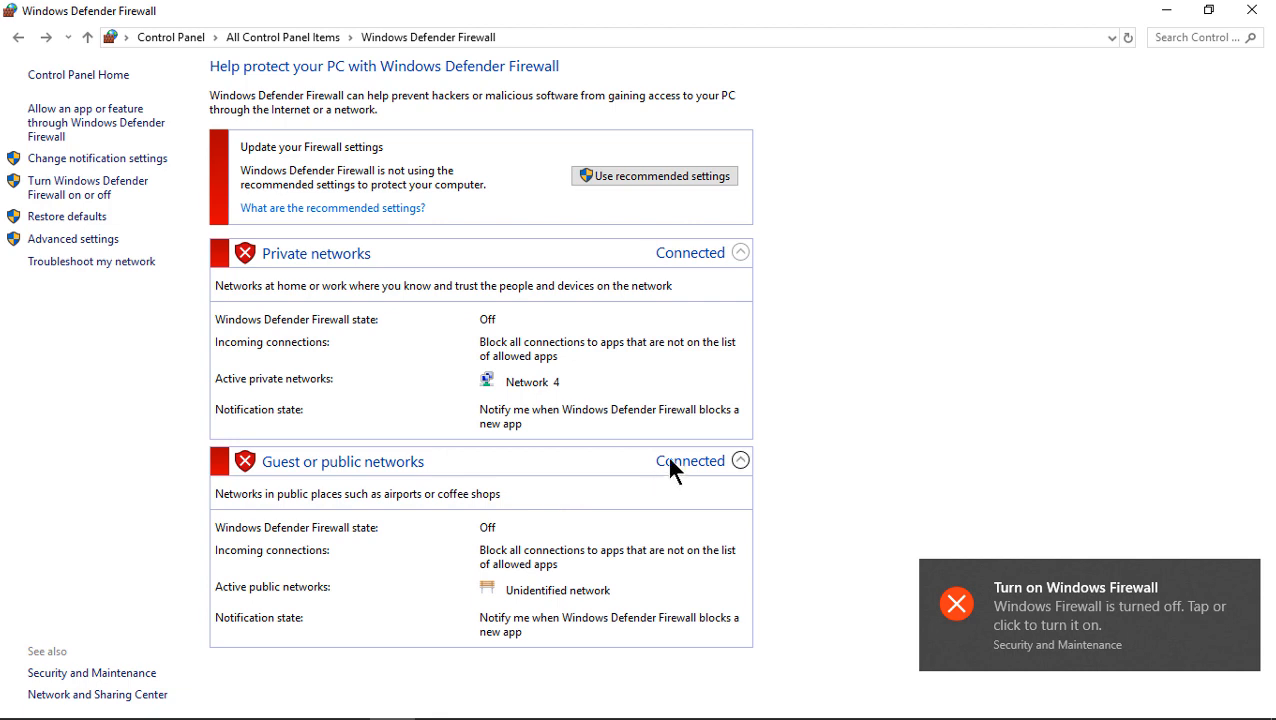
# Restore the recommended firewall settings and close the Windows Defender Firewall window
pyautogui.click(654, 177)
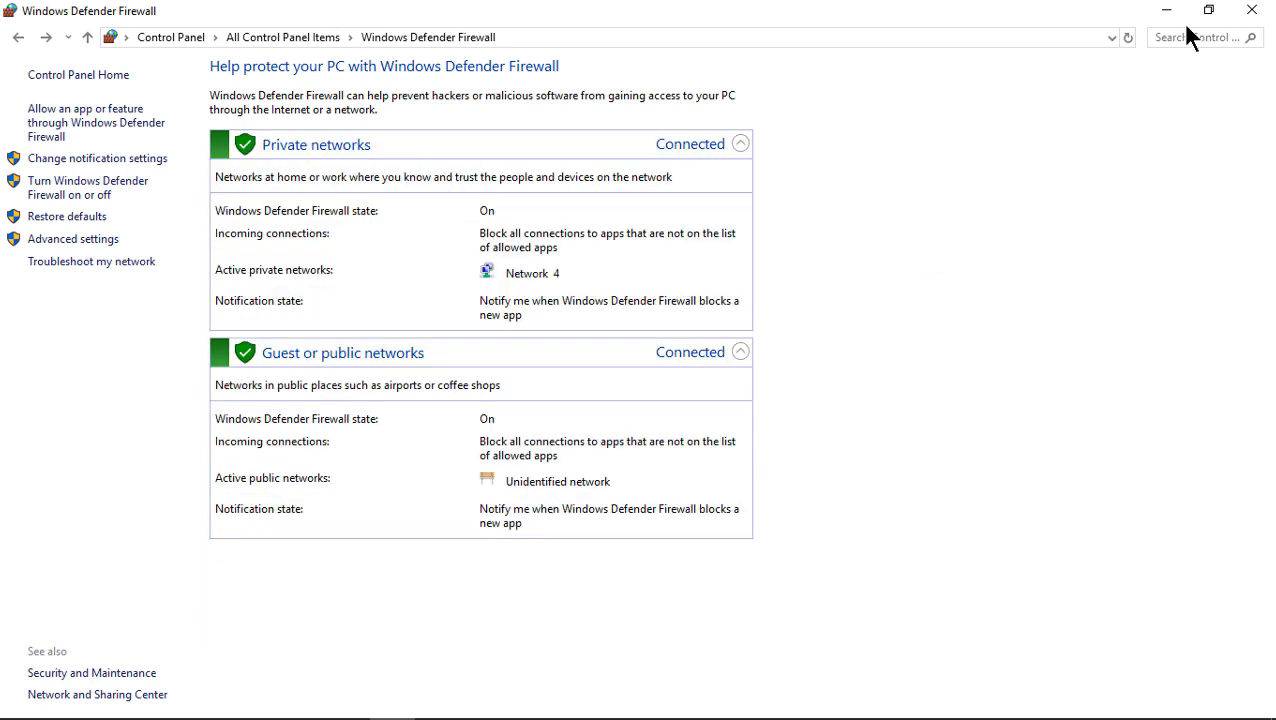
pyautogui.click(1250, 16)
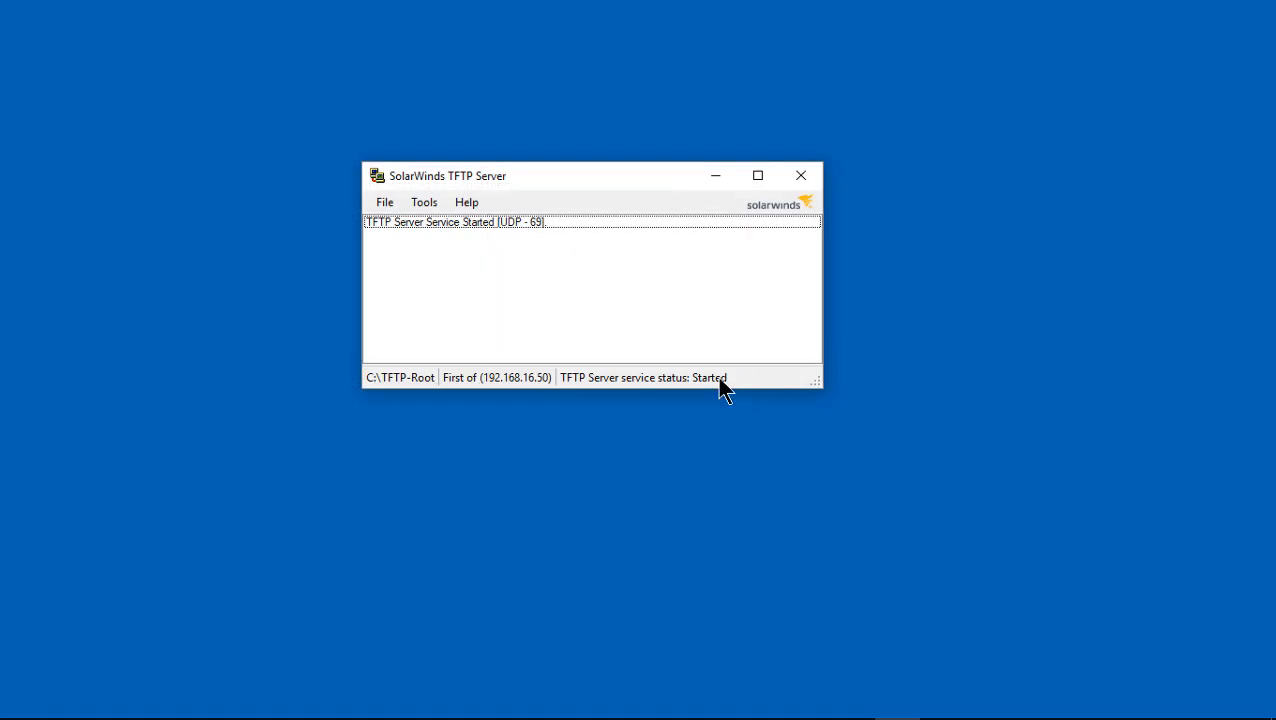